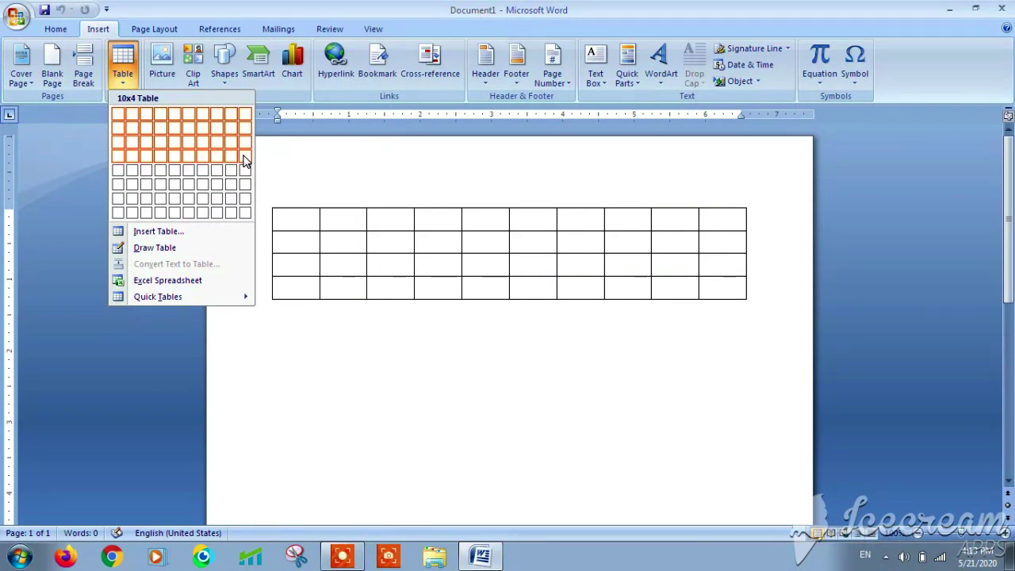
# Step: Insert a table with 10 columns and 4 rows and start a new paragraph below it
pyautogui.click(245, 161)
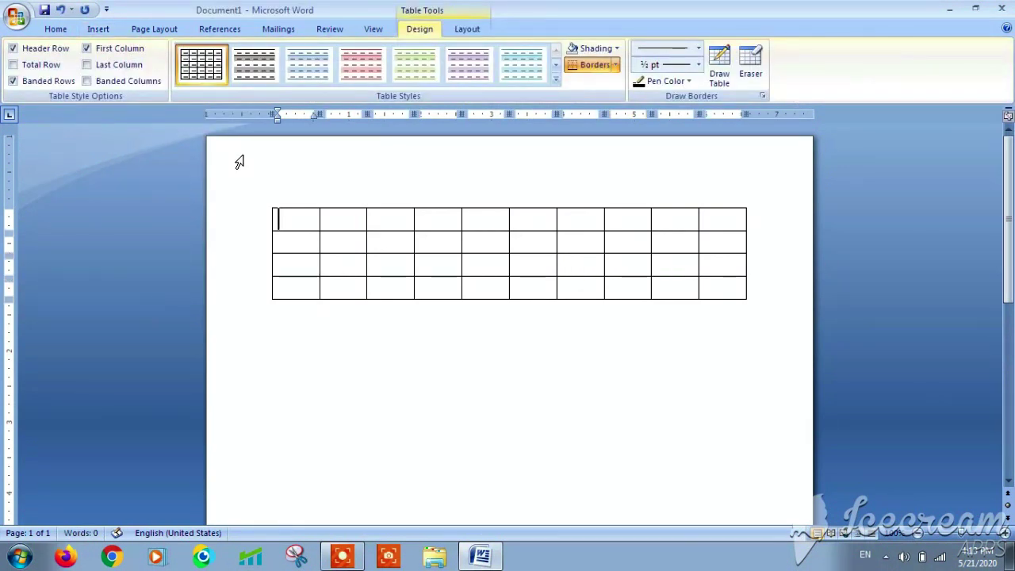
pyautogui.click(297, 340)
pyautogui.press('Return')
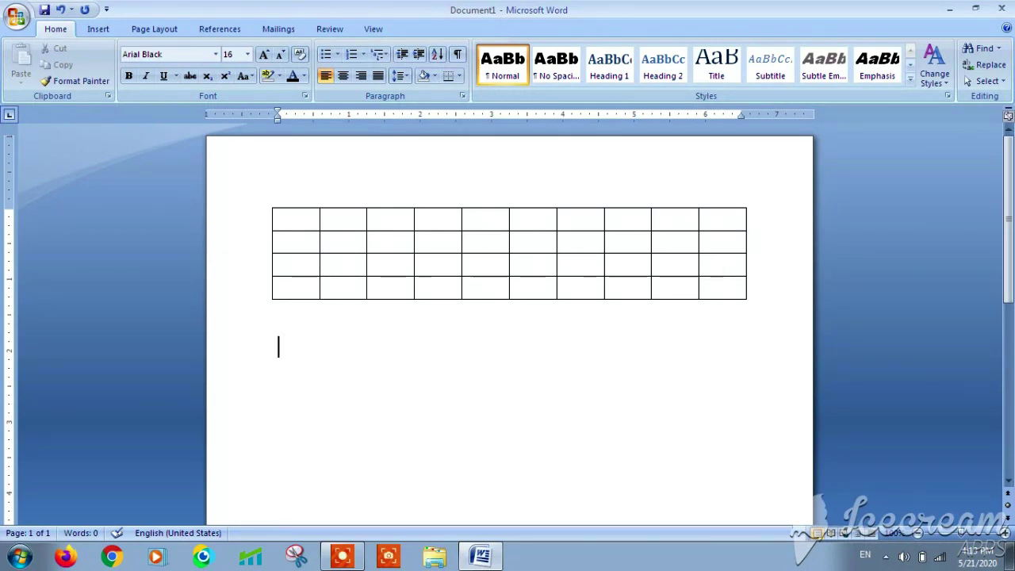
# Step: Create a two-column, one-row table below the first by entering a line of plus signs and hyphens, with the second column wider
pyautogui.write('+-----------')
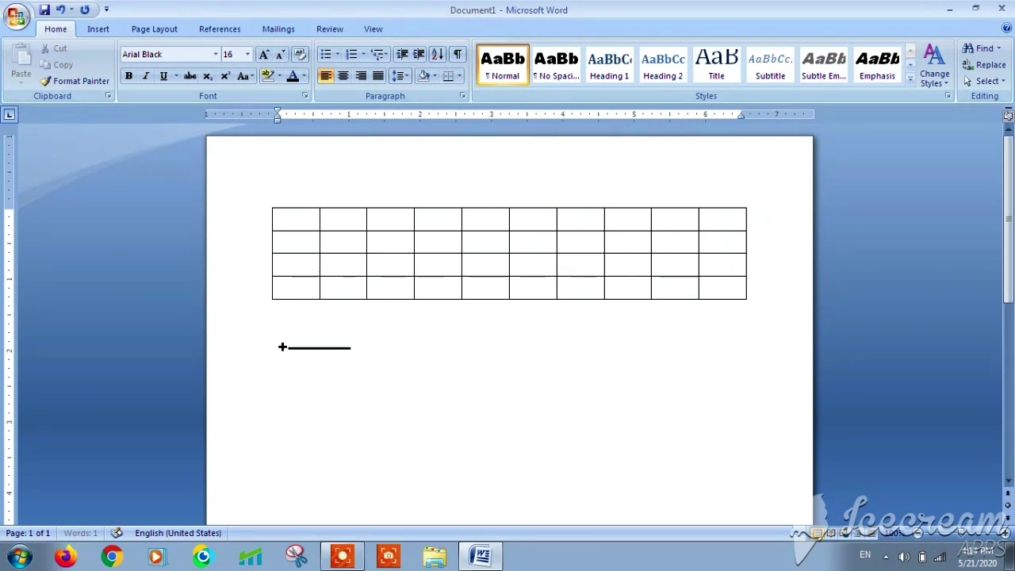
pyautogui.write('----+------------------------')
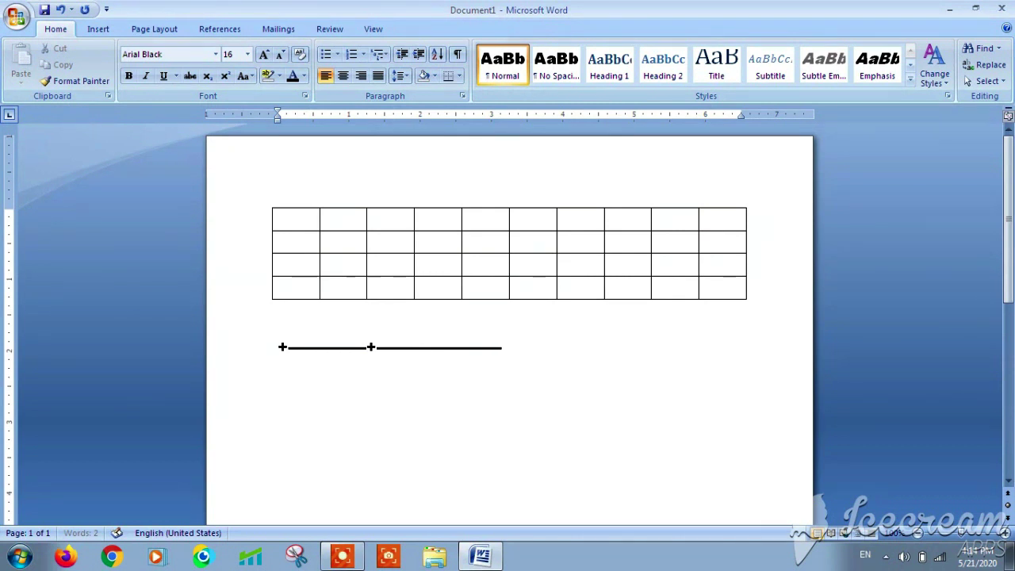
pyautogui.write('+')
pyautogui.press('Return')
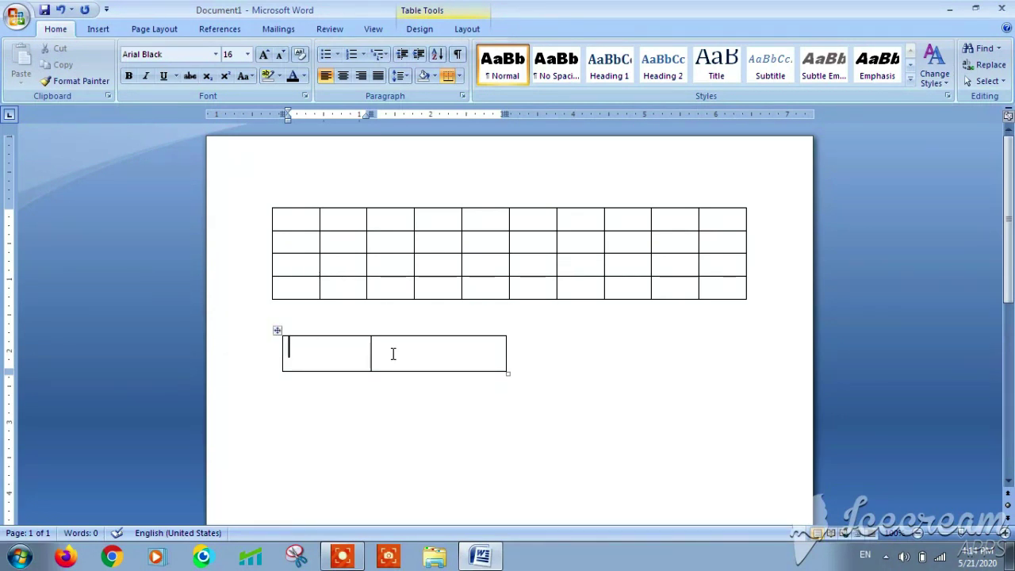
# Step: Add five more rows to the end of the two-column table to give it six rows
pyautogui.click(514, 349)
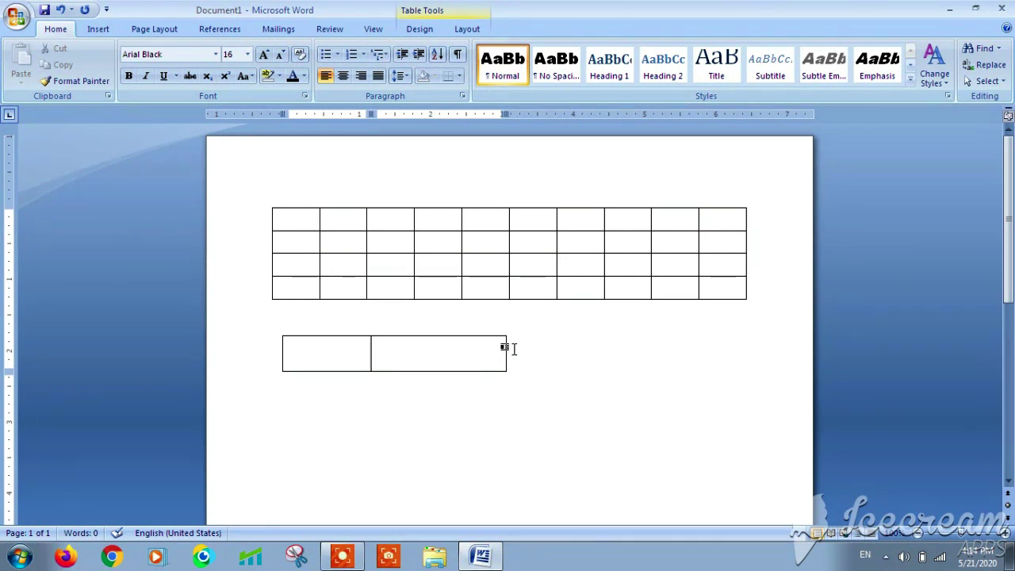
pyautogui.press('Return')
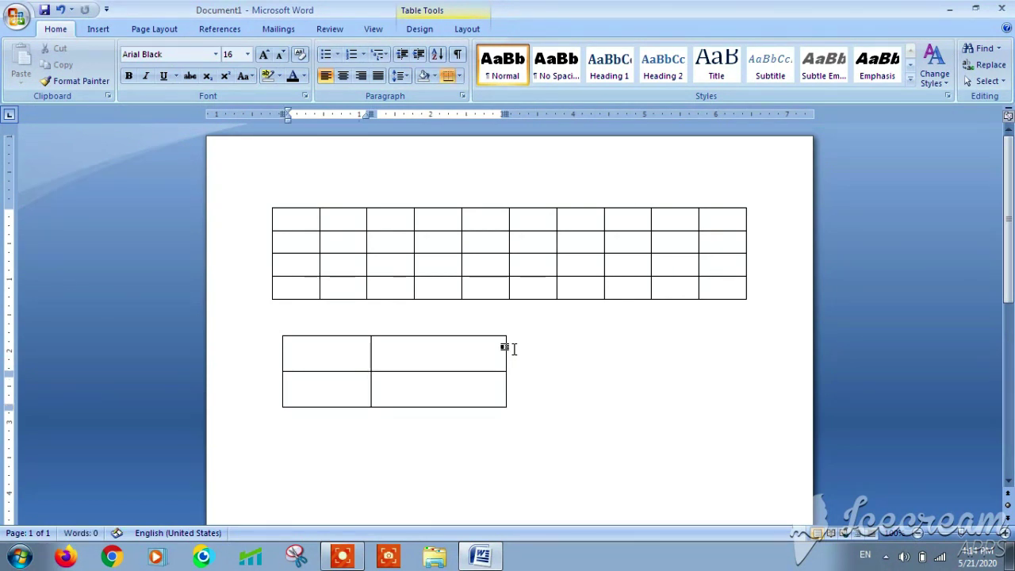
pyautogui.press('Tab')
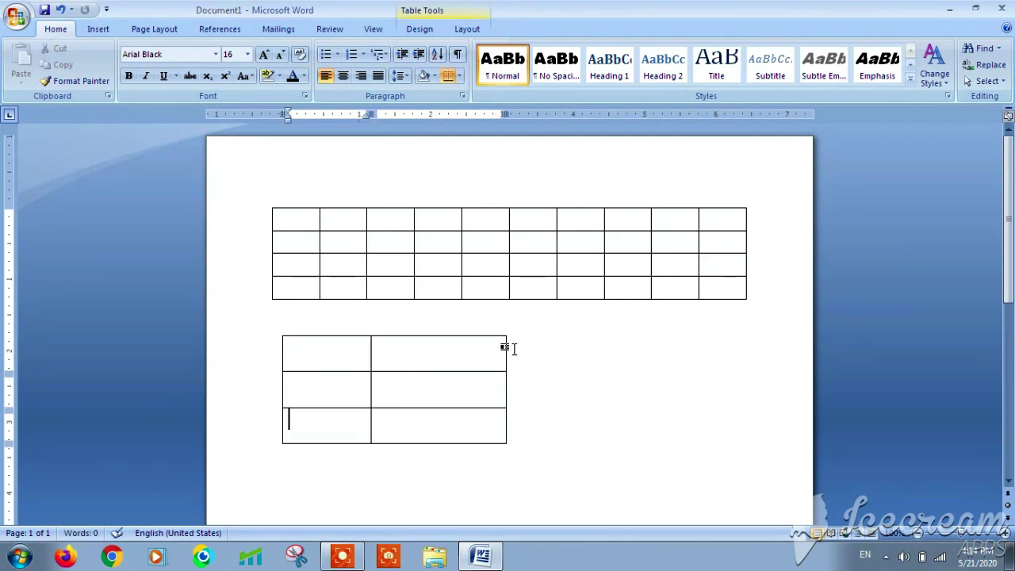
pyautogui.click(514, 426)
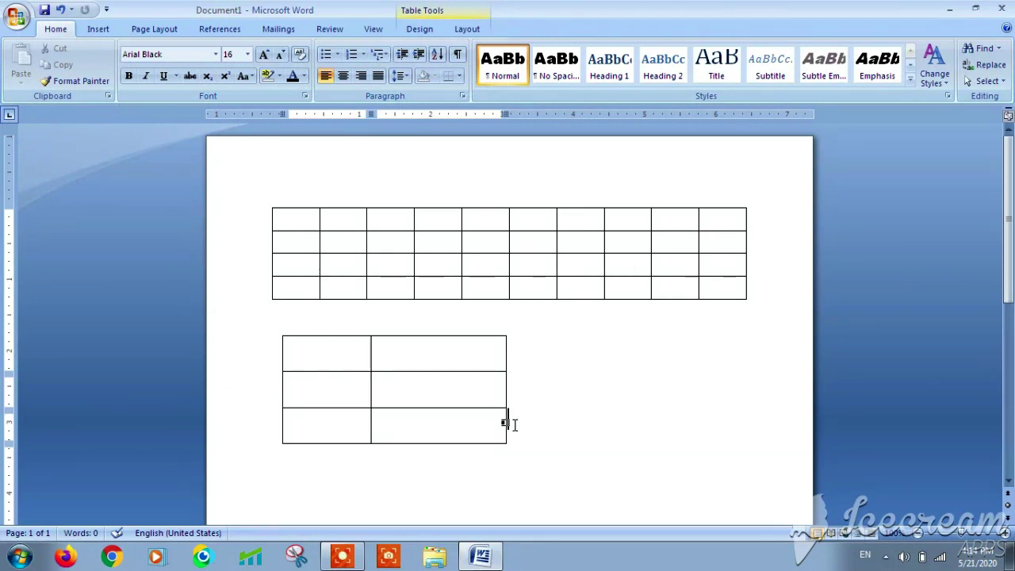
pyautogui.press('Return')
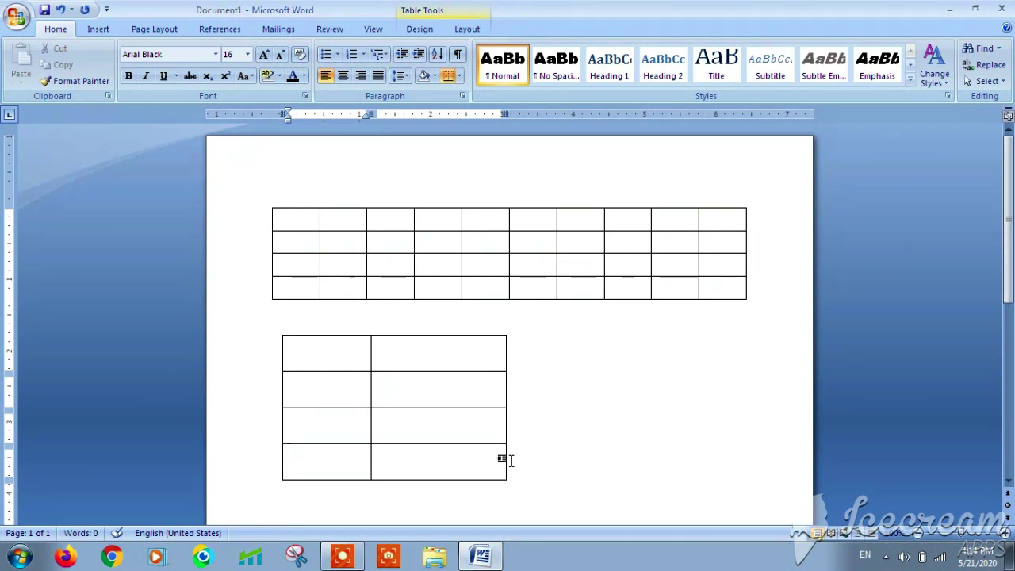
pyautogui.click(511, 461)
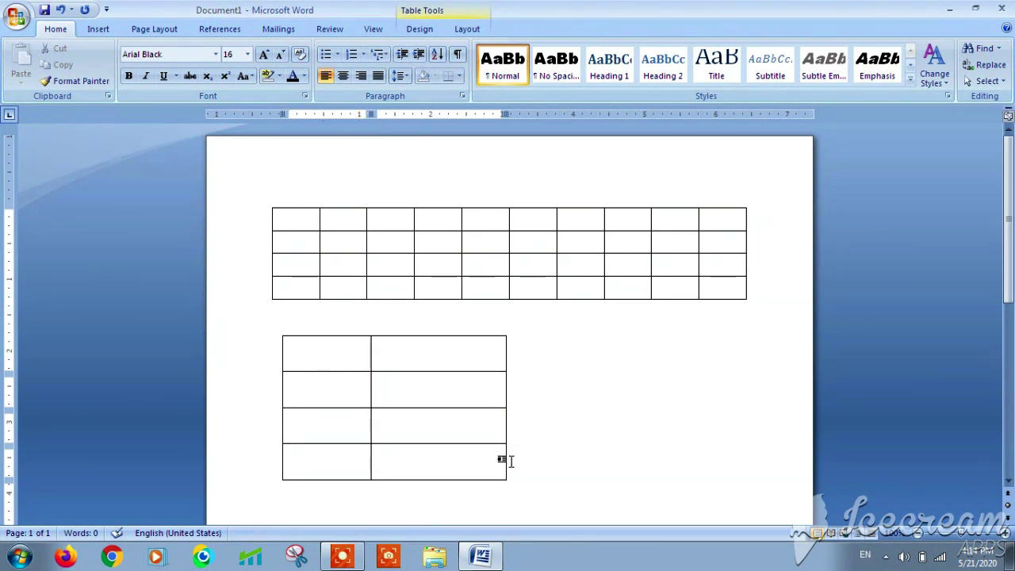
pyautogui.press('Return')
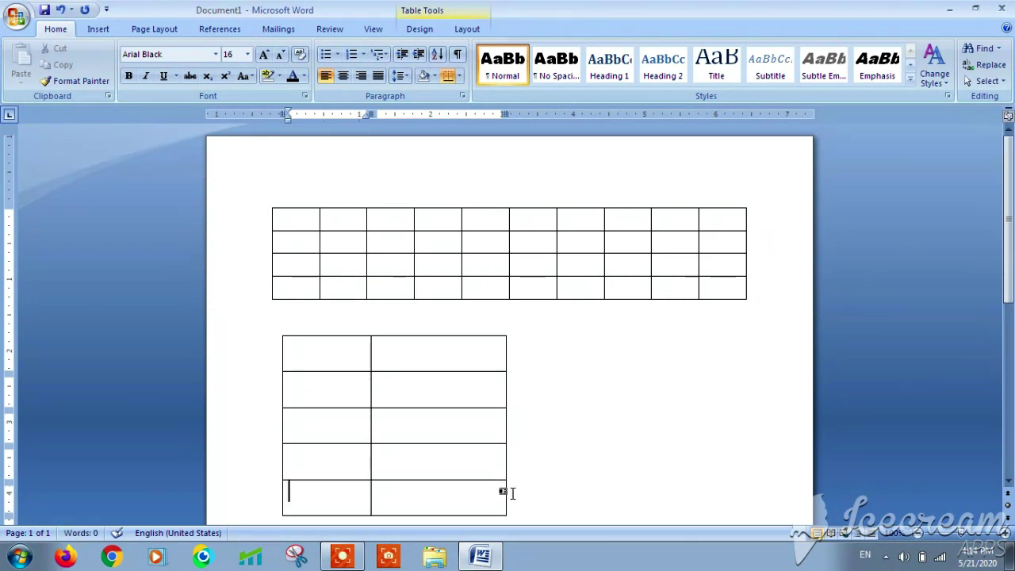
pyautogui.click(510, 493)
pyautogui.press('Return')
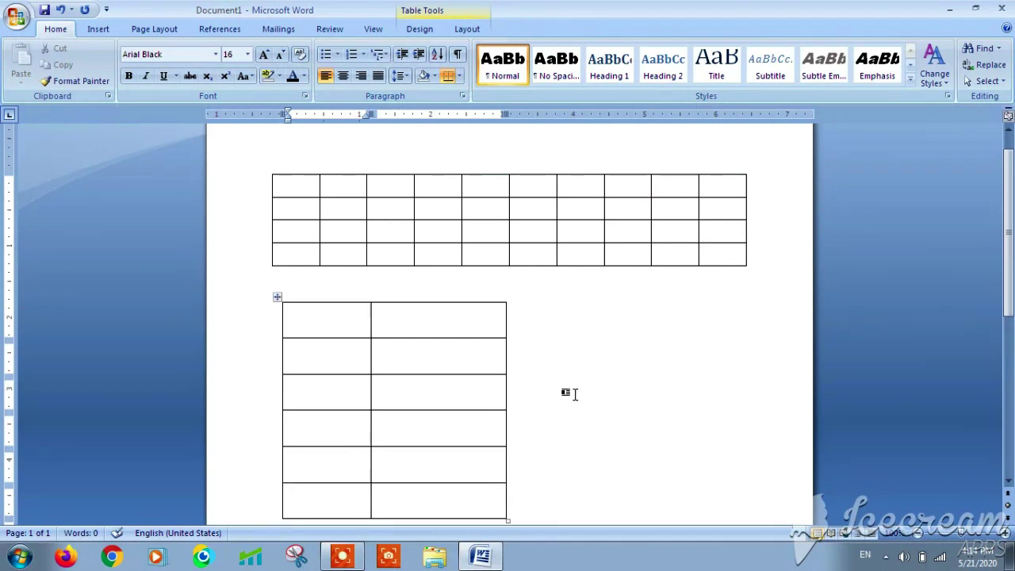
# Step: Select the whole two-column table and cut it from the document
pyautogui.click(277, 299)
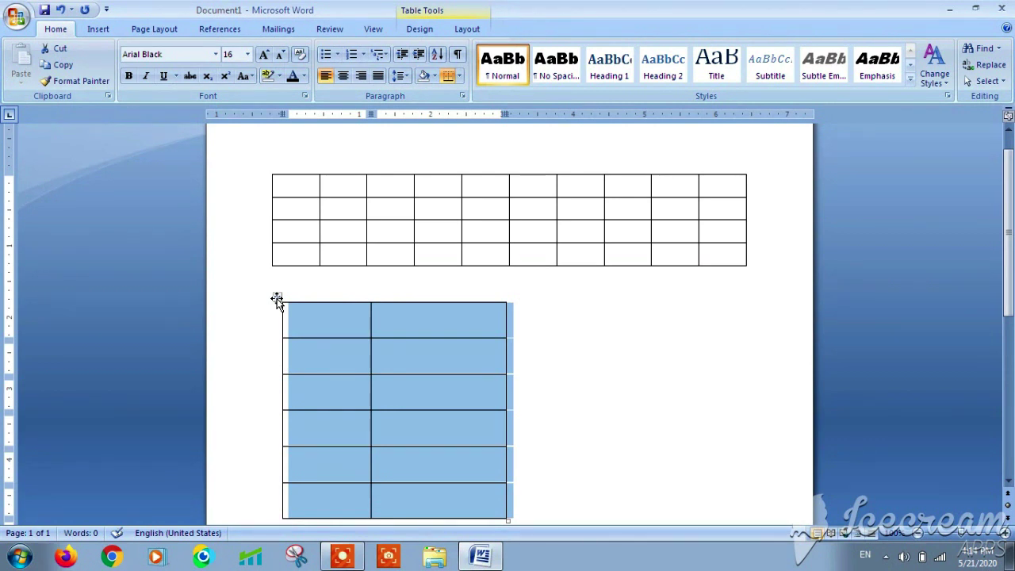
pyautogui.rightClick(278, 300)
pyautogui.click(300, 308)
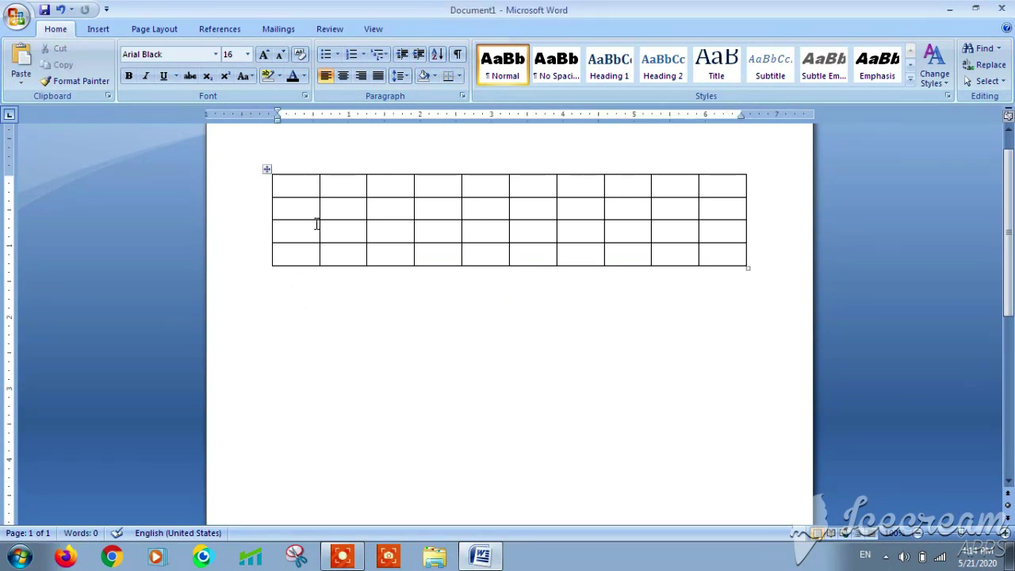
# Step: Fill the 10-column table's rows with the row numbers 1 to 4, each followed by 5, 12, 35, 78, 45, 65, 12, 65 and 85
pyautogui.click(303, 186)
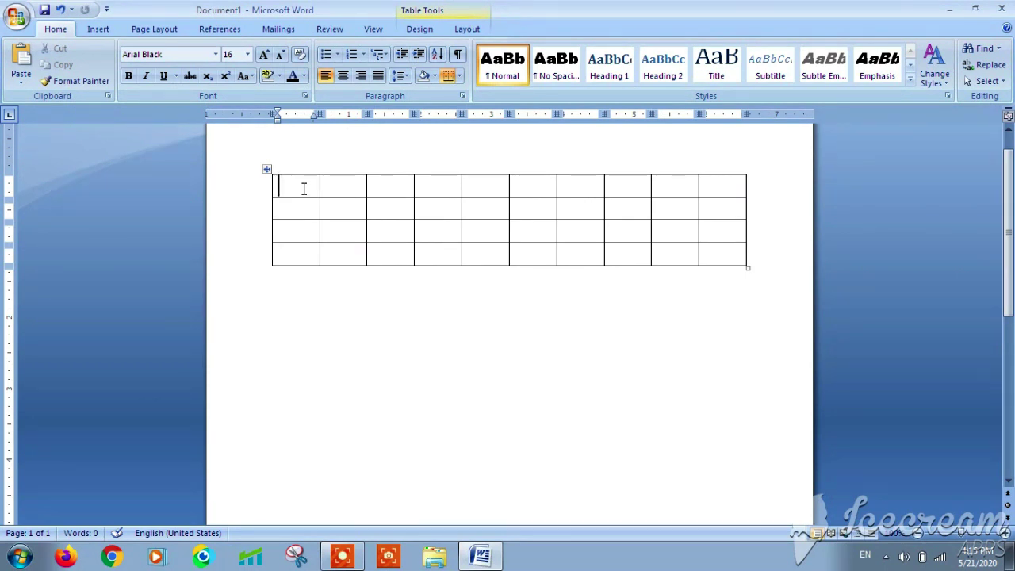
pyautogui.write('35')
pyautogui.press('Tab')
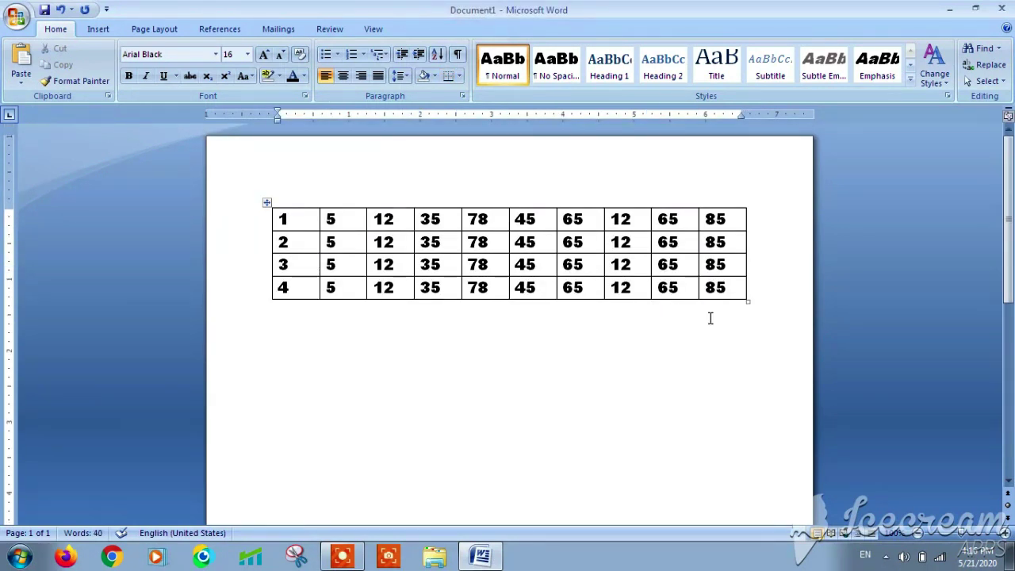
# Step: Advance cell by cell along the table's first row, from the first cell to the seventh
pyautogui.click(303, 223)
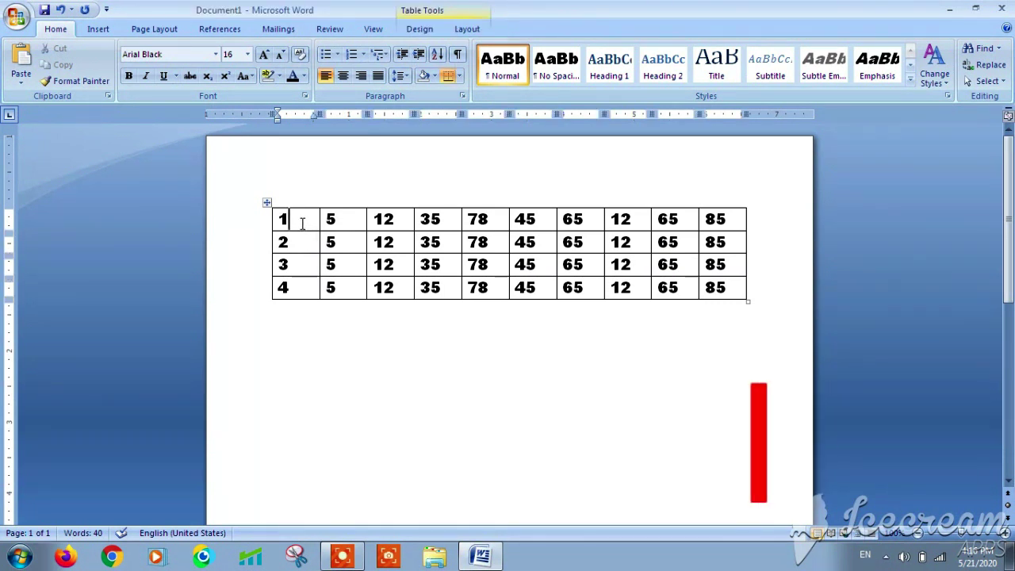
pyautogui.press('Tab')
pyautogui.press('Tab')
pyautogui.press('Tab')
pyautogui.press('Tab')
pyautogui.press('Tab')
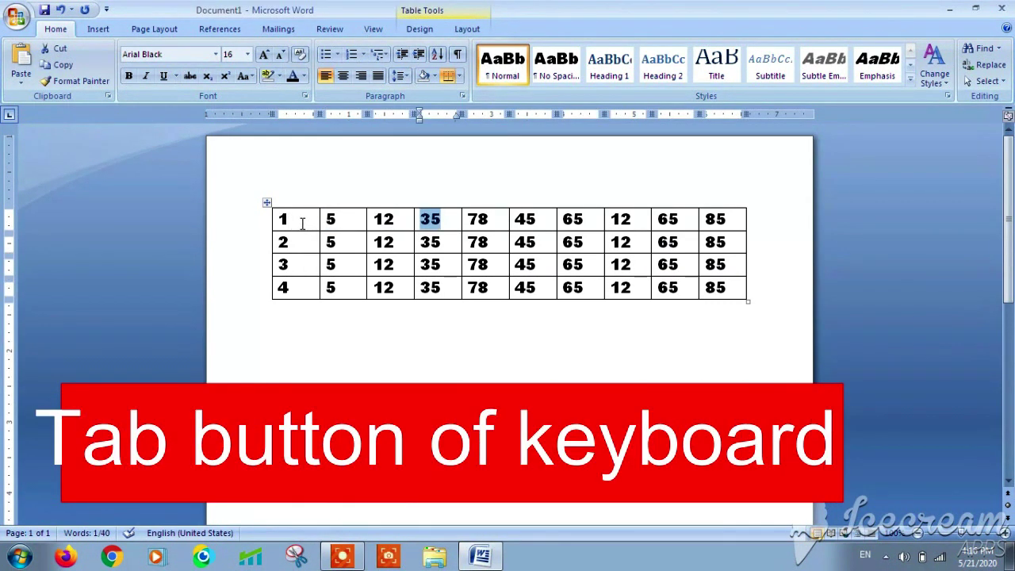
pyautogui.press('Tab')
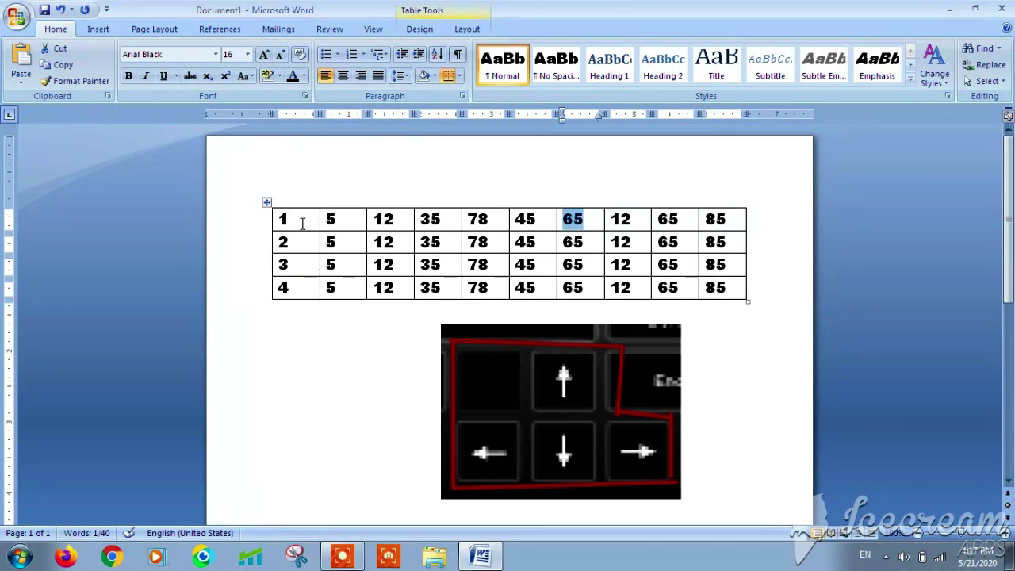
# Step: Move the cursor down, left, up and right through the table's cells without editing them
pyautogui.press('Down')
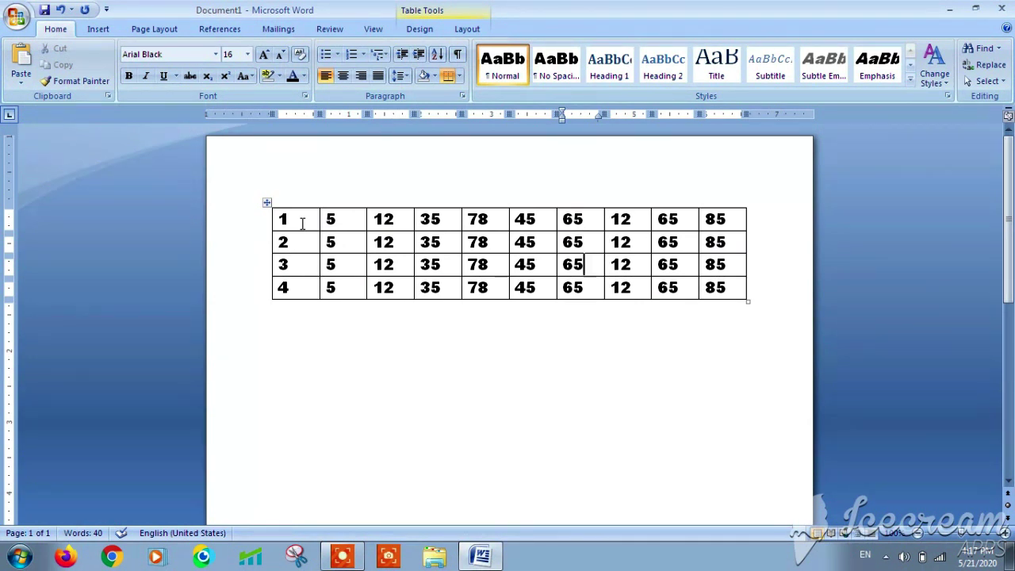
pyautogui.press('Down')
pyautogui.press('Left')
pyautogui.press('Left')
pyautogui.press('Left')
pyautogui.press('Up')
pyautogui.press('Up')
pyautogui.press('Up')
pyautogui.press('Left')
pyautogui.press('Left')
pyautogui.press('Left')
pyautogui.press('Down')
pyautogui.press('Down')
pyautogui.press('Down')
pyautogui.press('Down')
pyautogui.press('Up')
pyautogui.press('Right')
pyautogui.press('Right')
pyautogui.press('Right')
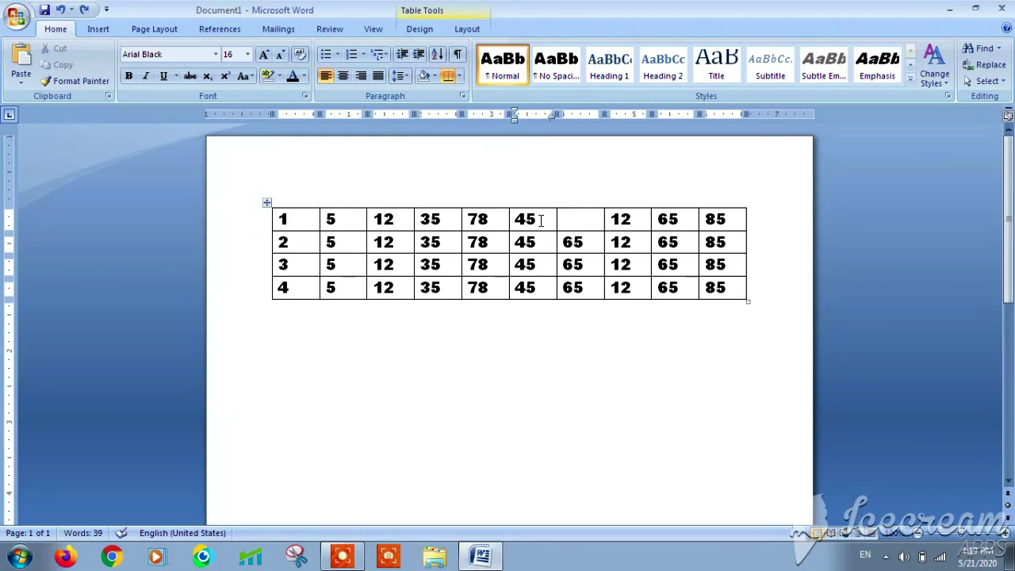
# Step: Advance along the first row past the empty cell to the eighth cell
pyautogui.press('Tab')
pyautogui.press('Tab')
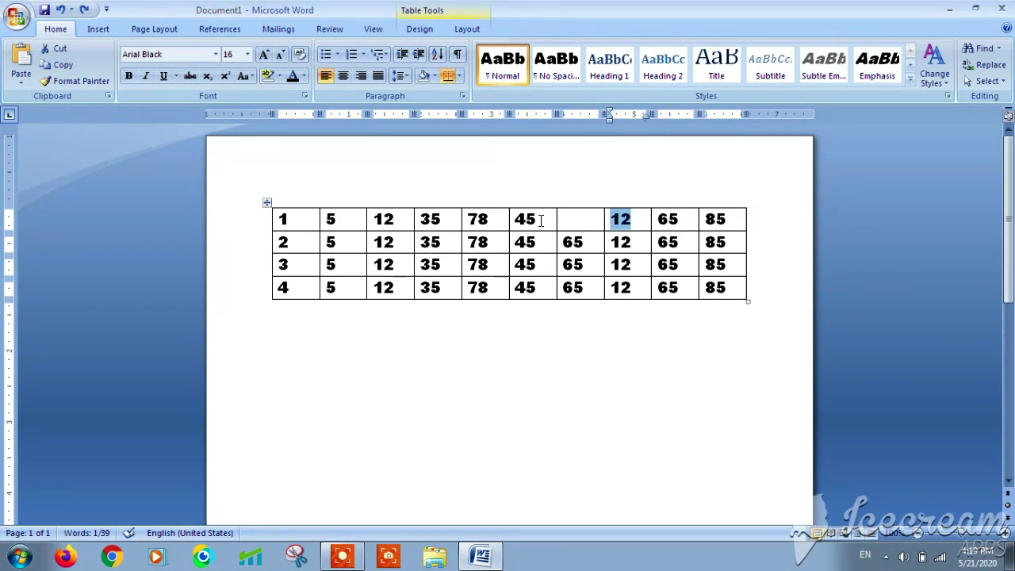
# Step: Replace the third cell of the first row with 89, going backwards from the fourth cell, and continue back to the first cell
pyautogui.click(449, 221)
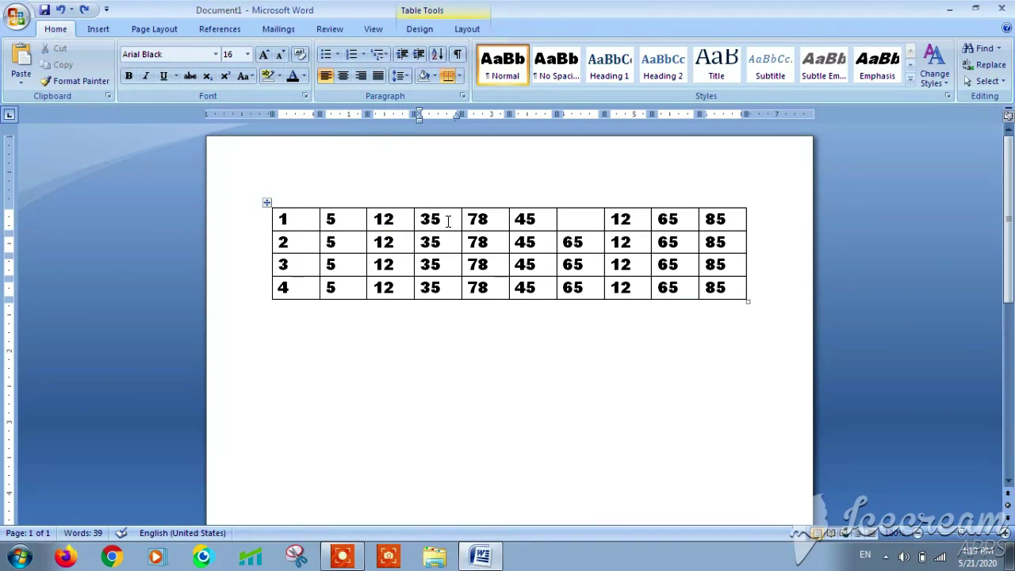
pyautogui.hotkey('shift', 'Tab')
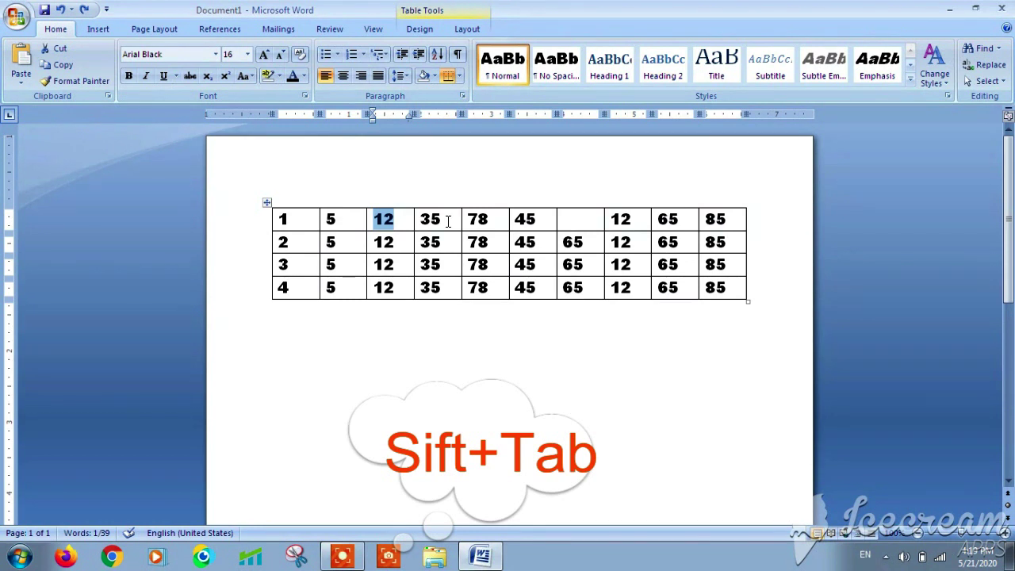
pyautogui.write('89')
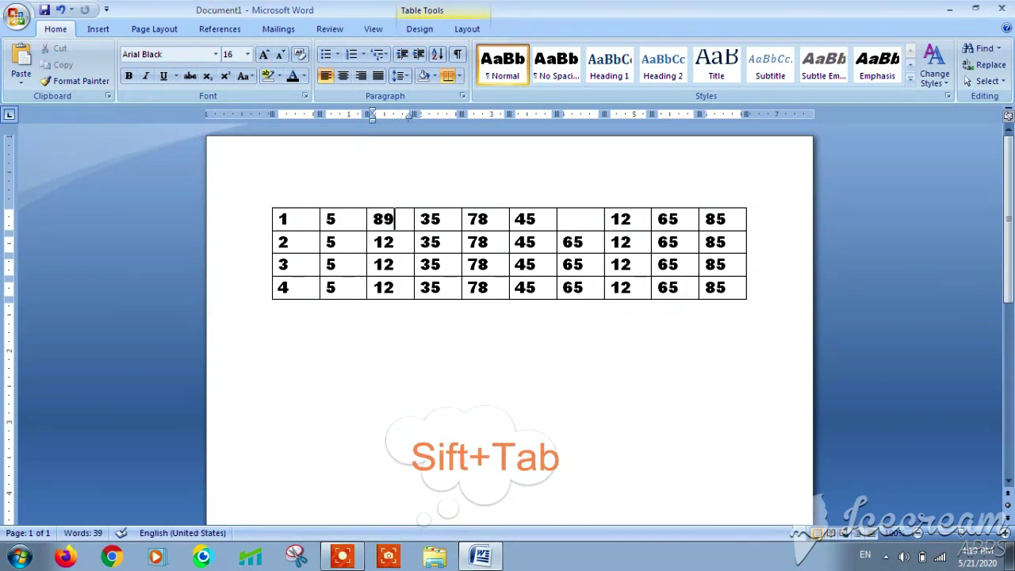
pyautogui.hotkey('shift', 'Tab')
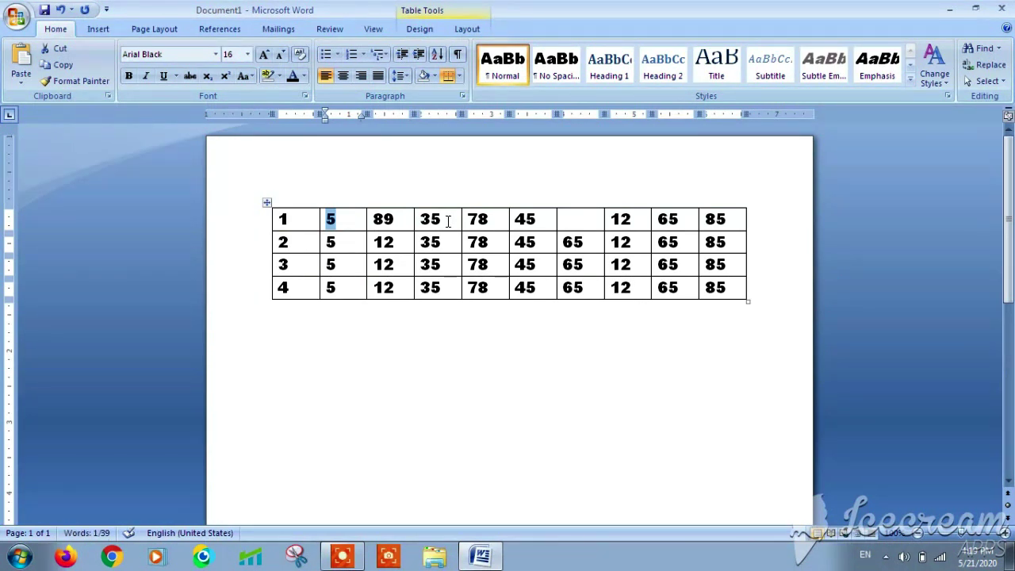
pyautogui.hotkey('shift', 'Tab')
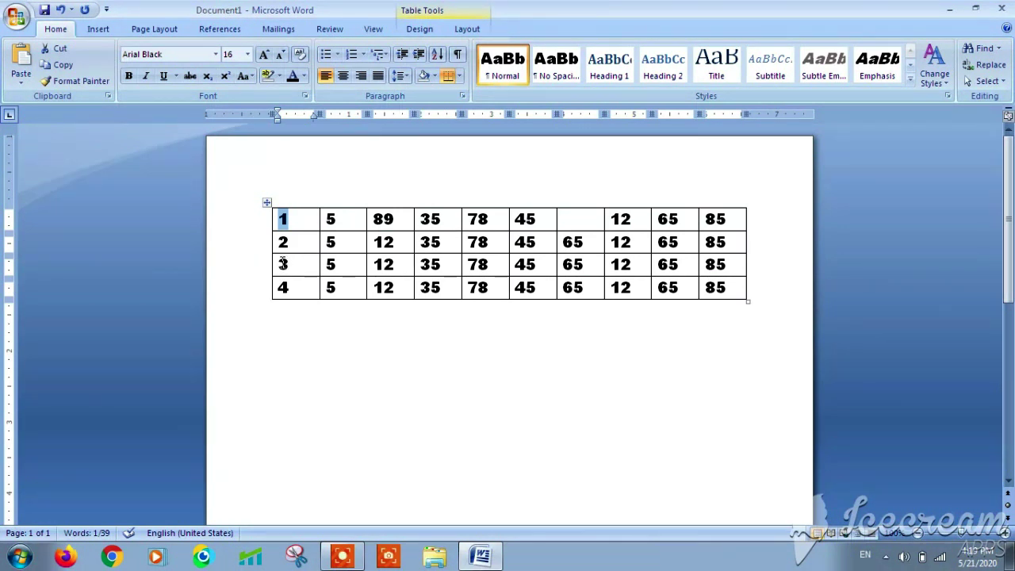
# Step: Split the table in two by moving rows 3 and 4 down away from the first two rows
pyautogui.moveTo(282, 265); pyautogui.dragTo(737, 283)
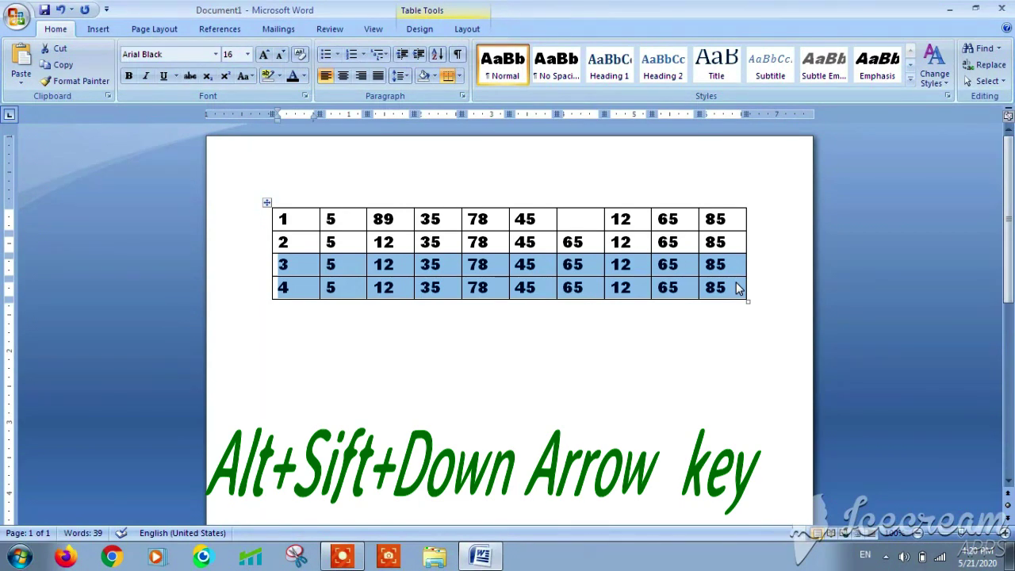
pyautogui.hotkey('alt', 'shift', 'Down')
pyautogui.hotkey('alt', 'shift', 'Down')
pyautogui.hotkey('alt', 'shift', 'Down')
pyautogui.hotkey('alt', 'shift', 'Down')
pyautogui.hotkey('alt', 'shift', 'Down')
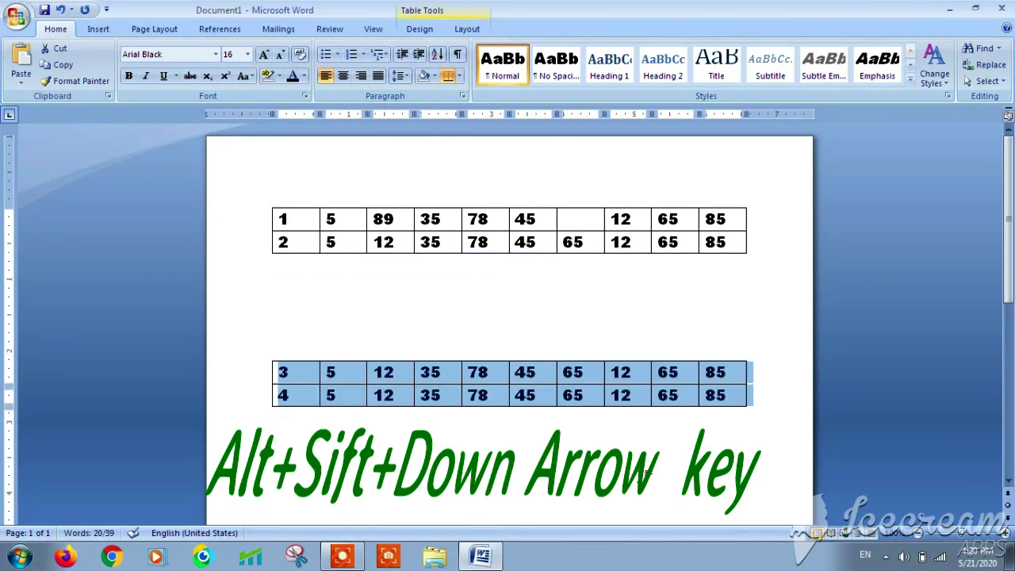
# Step: Move the blank paragraph above the lower table up to just below the upper table
pyautogui.click(390, 332)
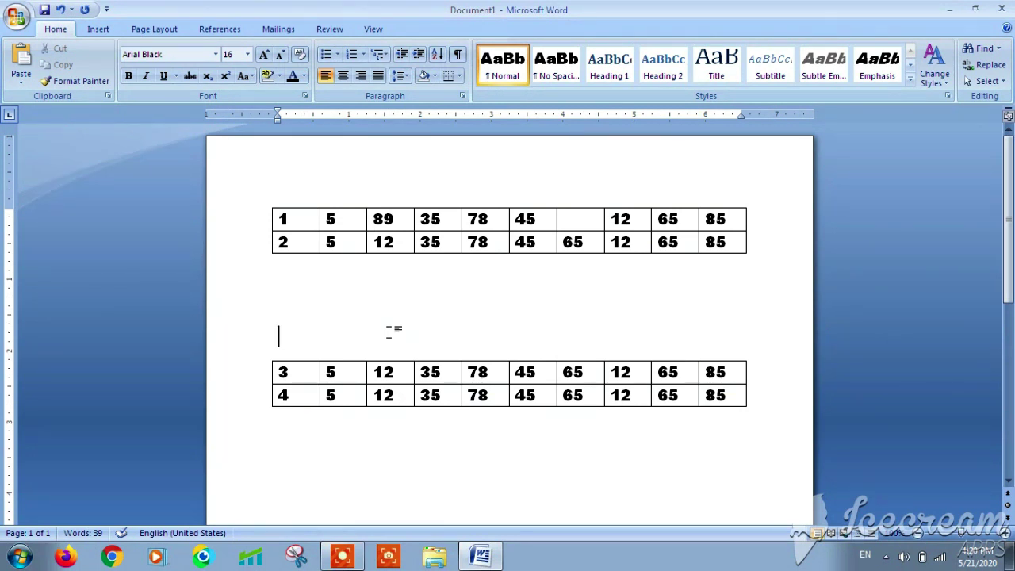
pyautogui.hotkey('alt', 'shift', 'Up')
pyautogui.hotkey('alt', 'shift', 'Up')
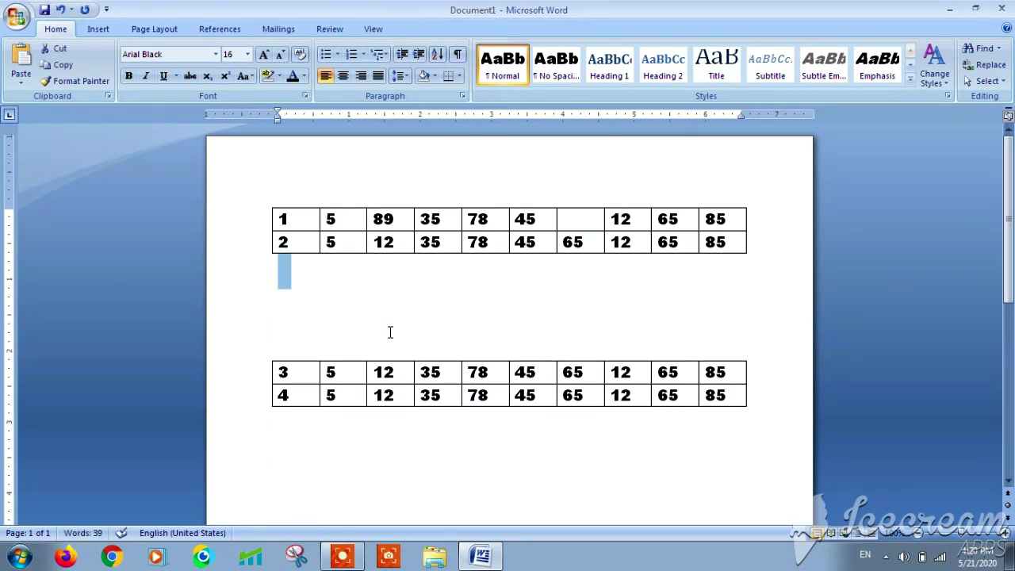
# Step: Select the lower table's two rows and move them up to rejoin the upper table
pyautogui.moveTo(276, 377); pyautogui.dragTo(718, 399)
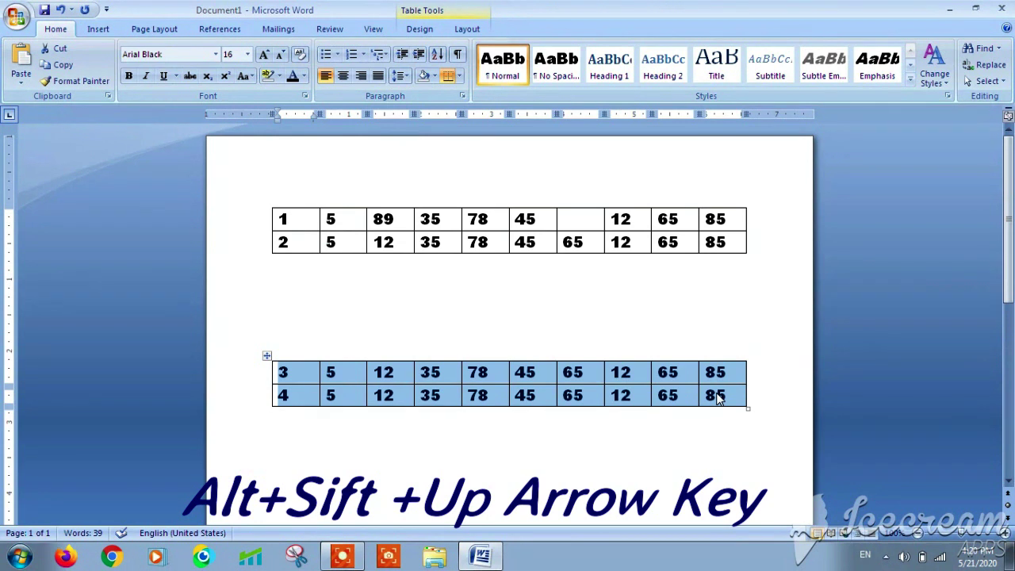
pyautogui.hotkey('alt', 'shift', 'Up')
pyautogui.hotkey('alt', 'shift', 'Up')
pyautogui.hotkey('alt', 'shift', 'Up')
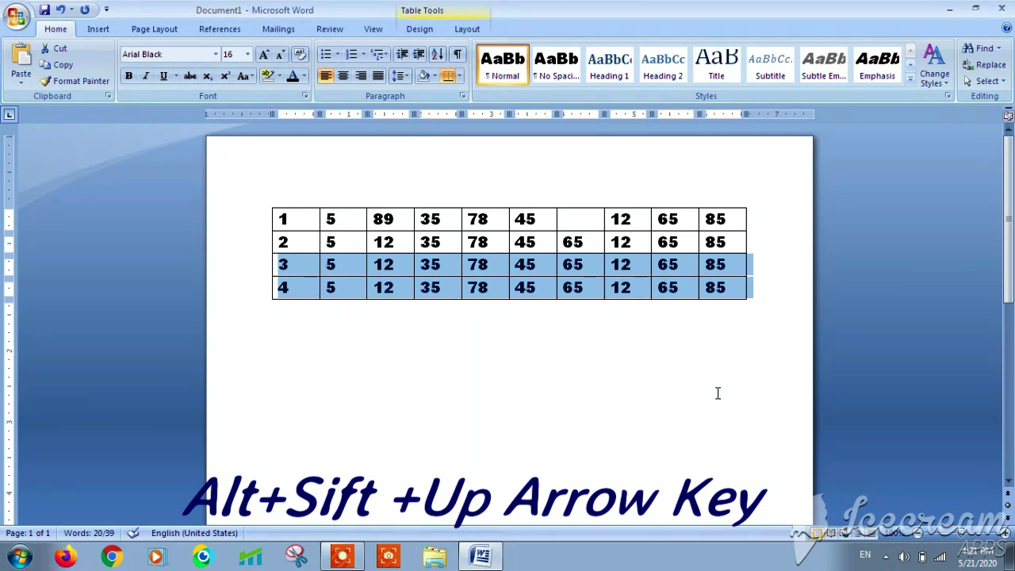
pyautogui.click(680, 415)
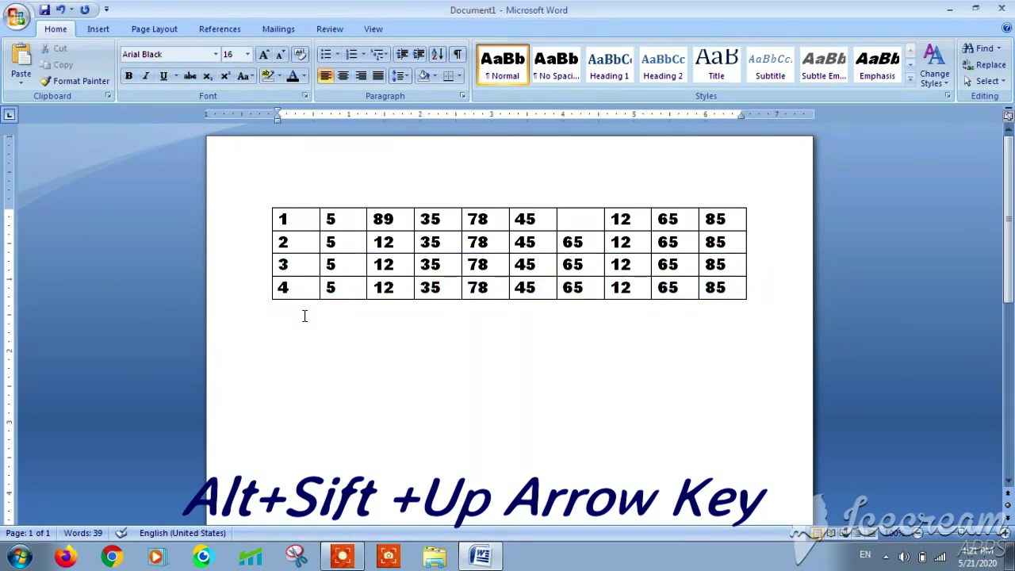
# Step: Select the entire row numbered 3 and move it up to become the first row of the table
pyautogui.moveTo(282, 270); pyautogui.dragTo(725, 274)
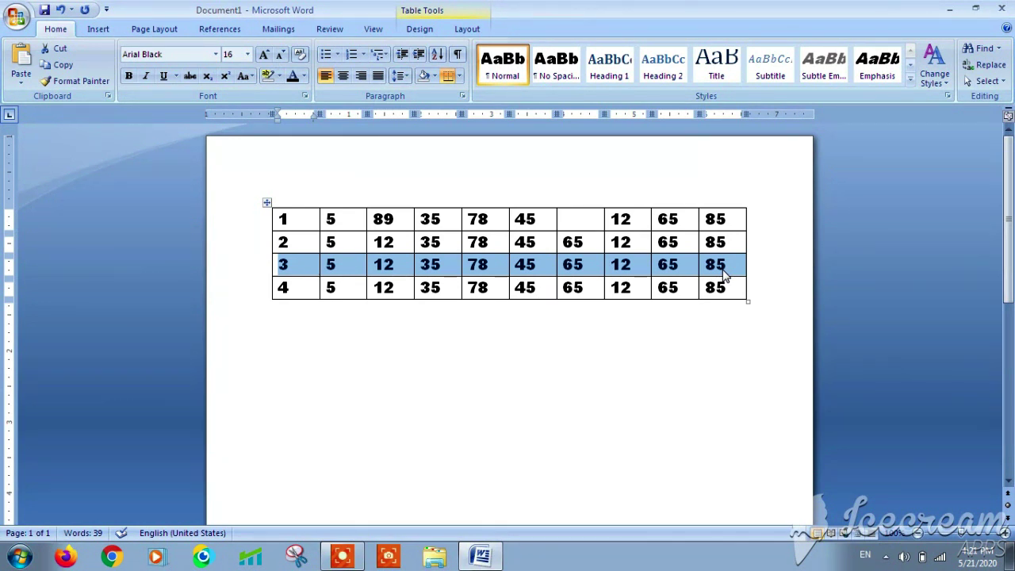
pyautogui.hotkey('alt', 'shift', 'Up')
pyautogui.hotkey('alt', 'shift', 'Up')
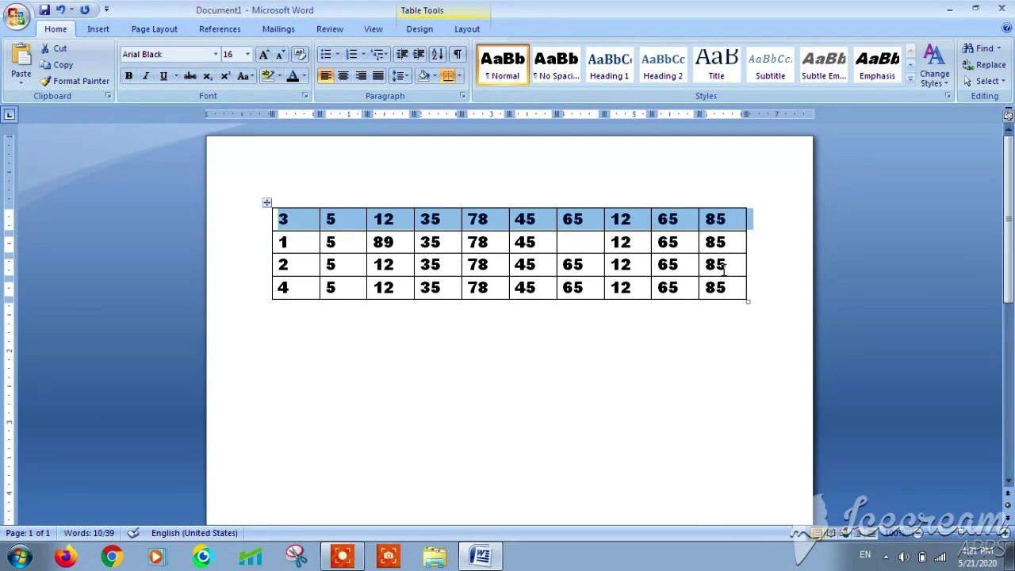
# Step: Move the row numbered 3 down to the end of the table, below the row numbered 4
pyautogui.hotkey('alt', 'shift', 'Down')
pyautogui.hotkey('alt', 'shift', 'Down')
pyautogui.hotkey('alt', 'shift', 'Down')
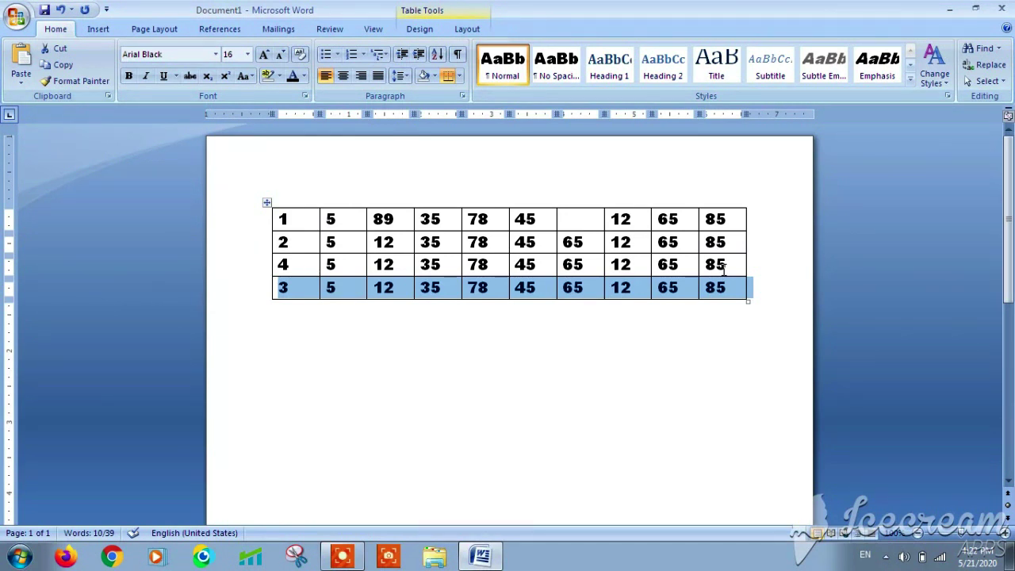
pyautogui.click(577, 408)
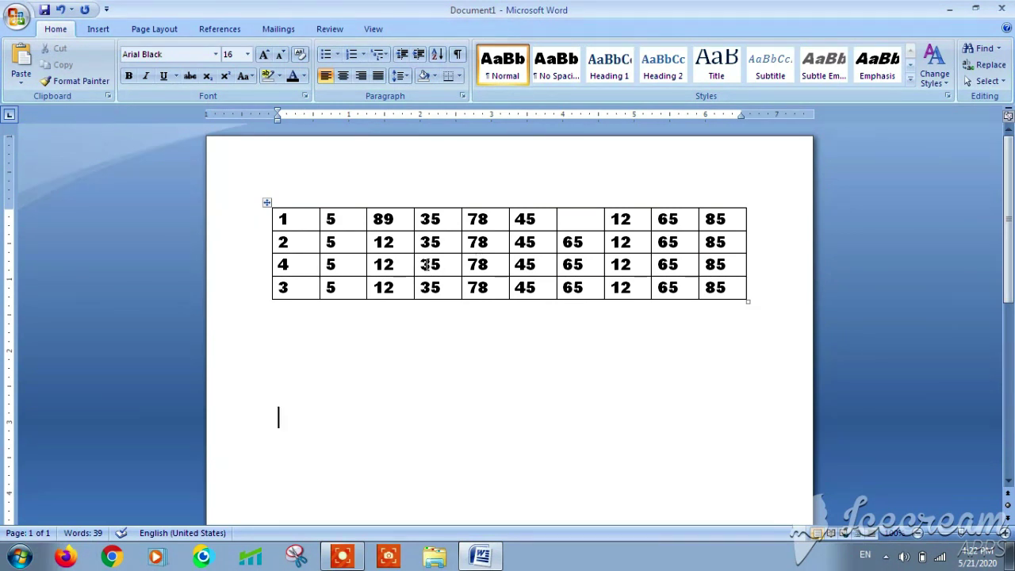
# Step: Merge the fourth through eighth cells of the row numbered 4 into one cell
pyautogui.moveTo(426, 265); pyautogui.dragTo(620, 269)
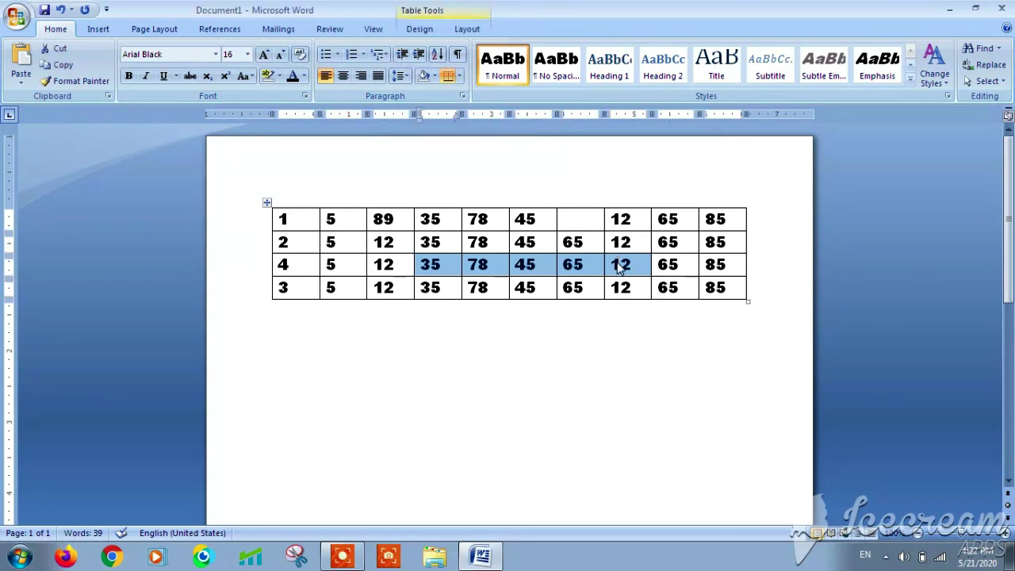
pyautogui.click(449, 273)
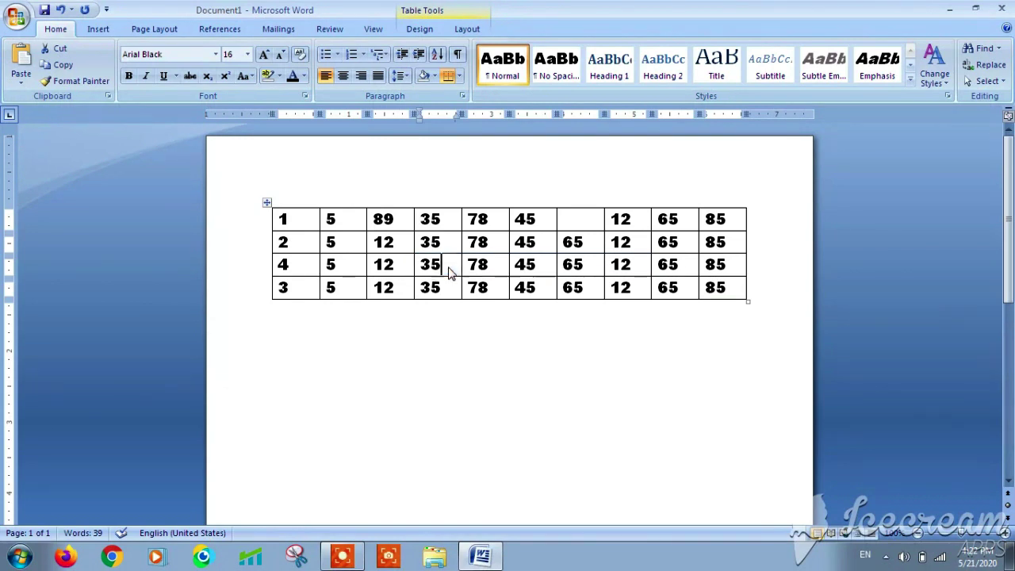
pyautogui.click(421, 267)
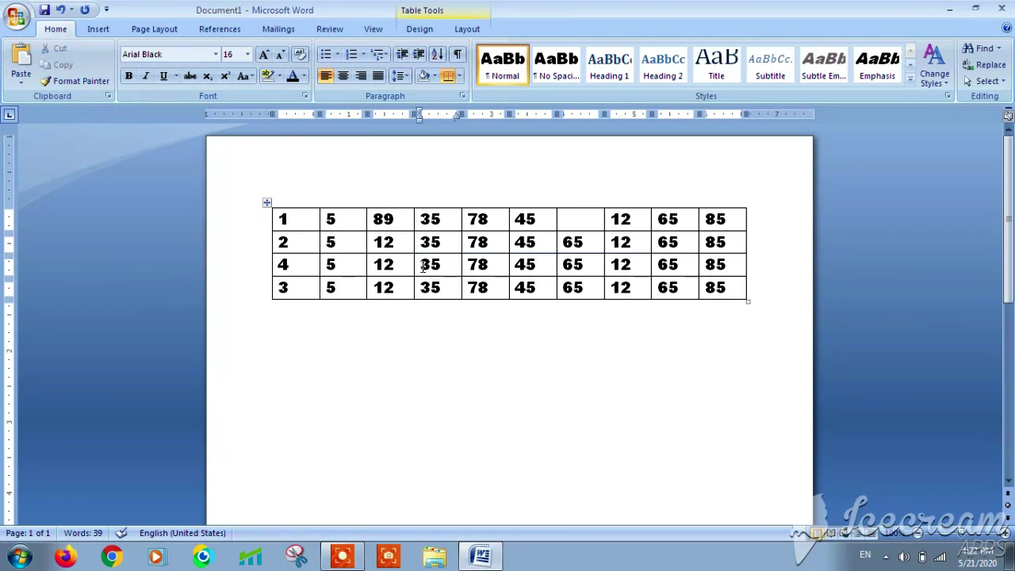
pyautogui.hotkey('shift', 'Right')
pyautogui.hotkey('shift', 'Right')
pyautogui.hotkey('shift', 'Right')
pyautogui.hotkey('shift', 'Right')
pyautogui.hotkey('shift', 'Right')
pyautogui.hotkey('shift', 'Right')
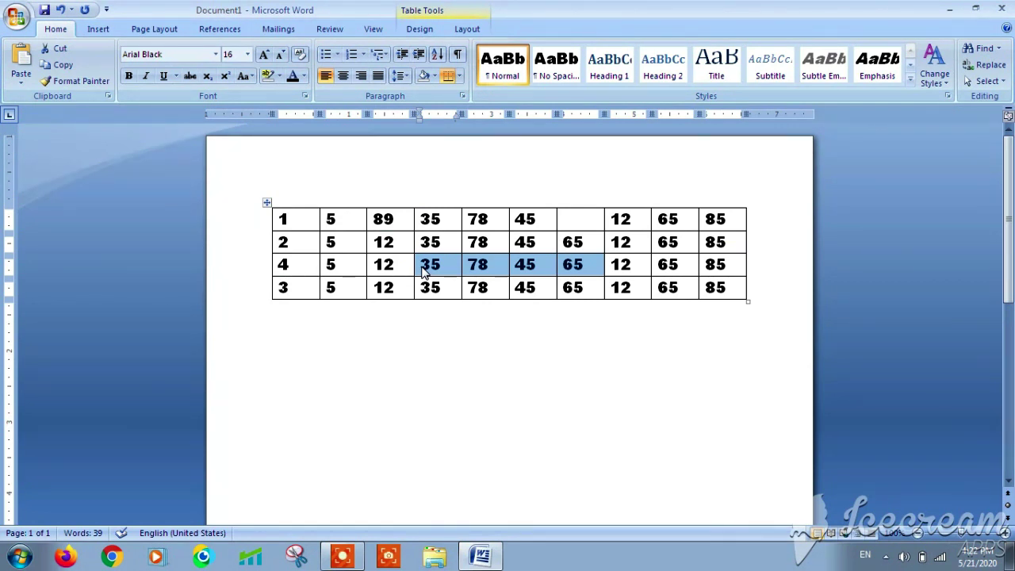
pyautogui.hotkey('shift', 'Right')
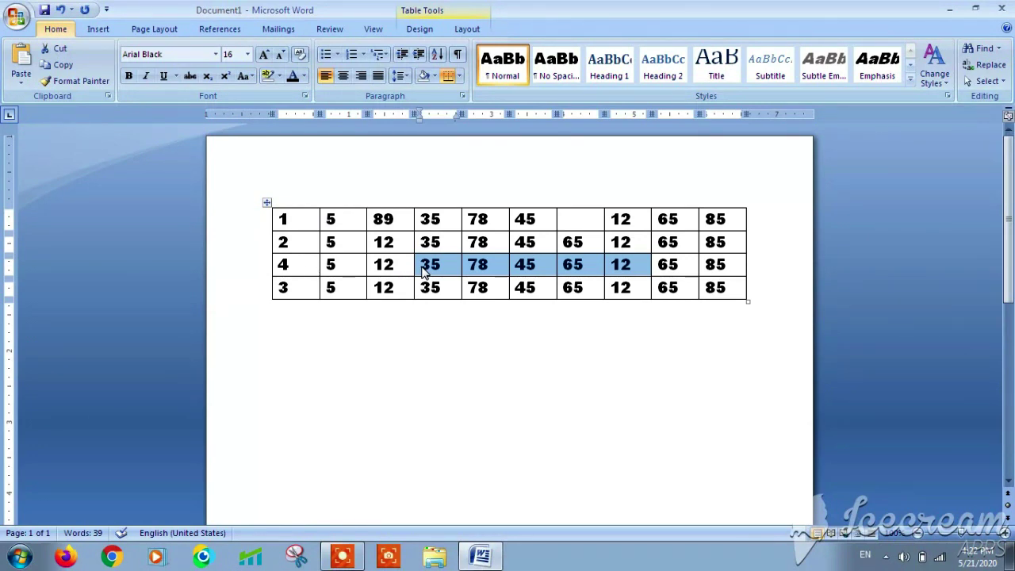
pyautogui.hotkey('alt', 'a')
pyautogui.press('m')
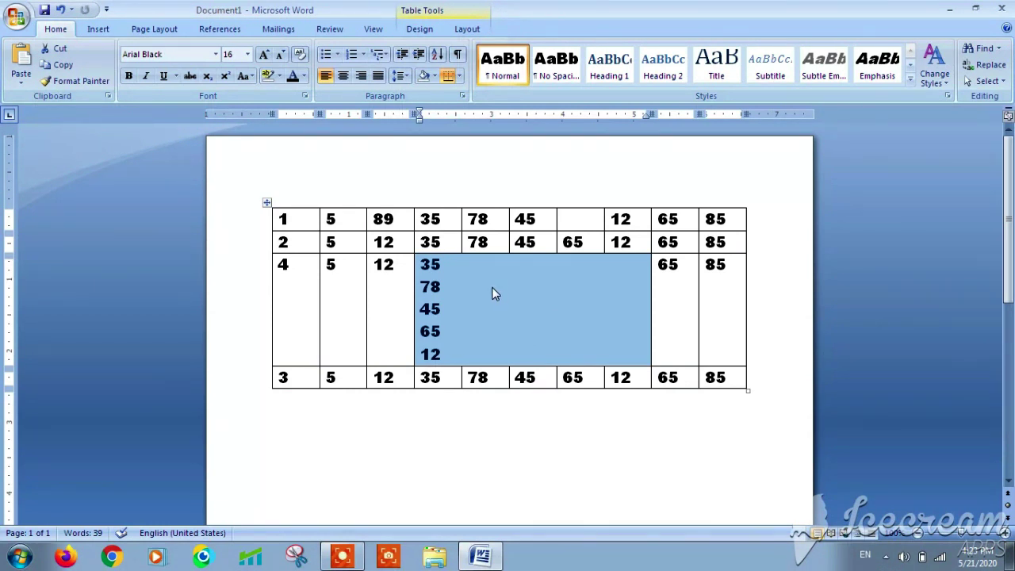
pyautogui.click(579, 421)
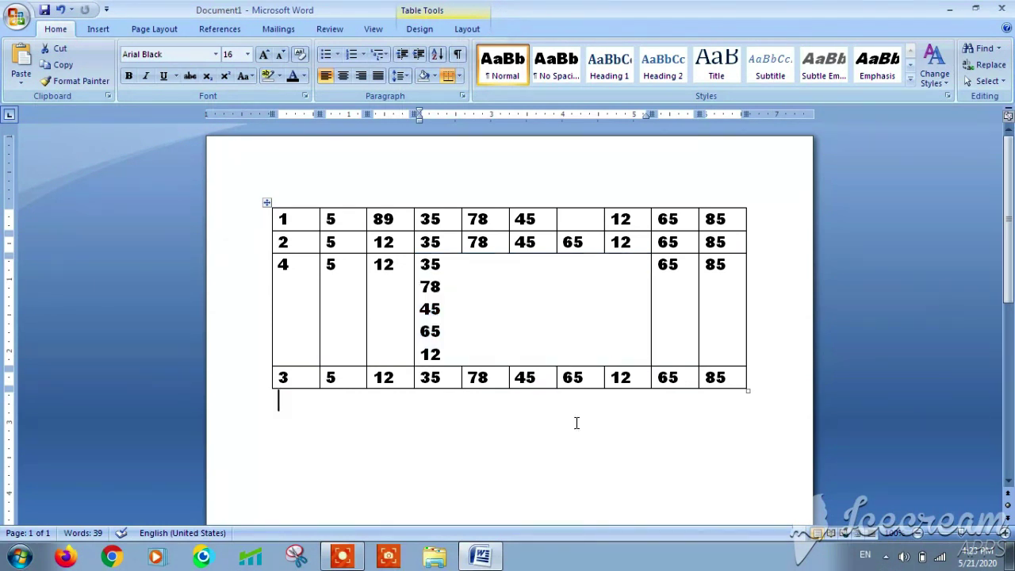
# Step: Split the merged cell in the row numbered 4 into 4 columns and 1 row
pyautogui.rightClick(495, 303)
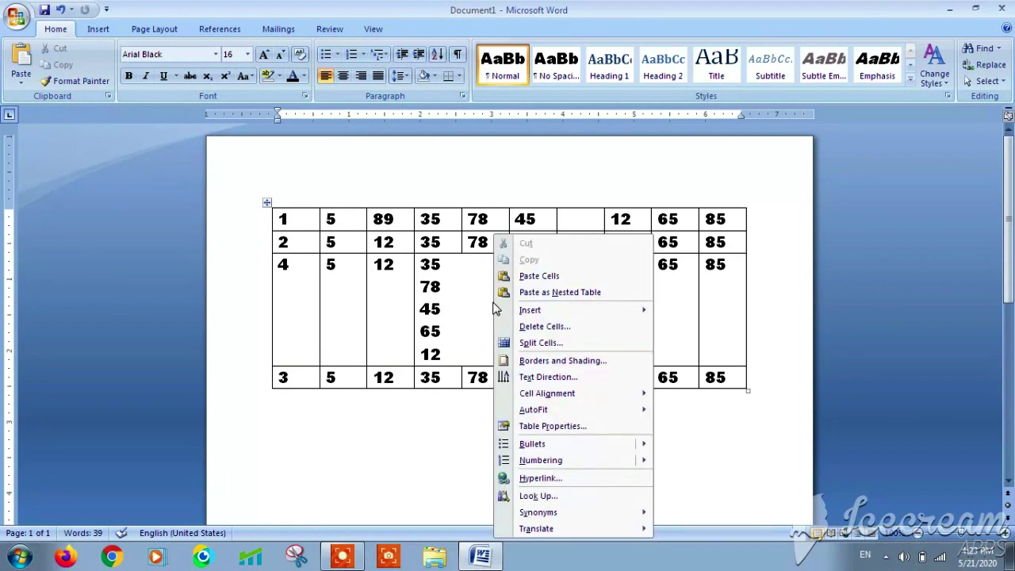
pyautogui.click(545, 346)
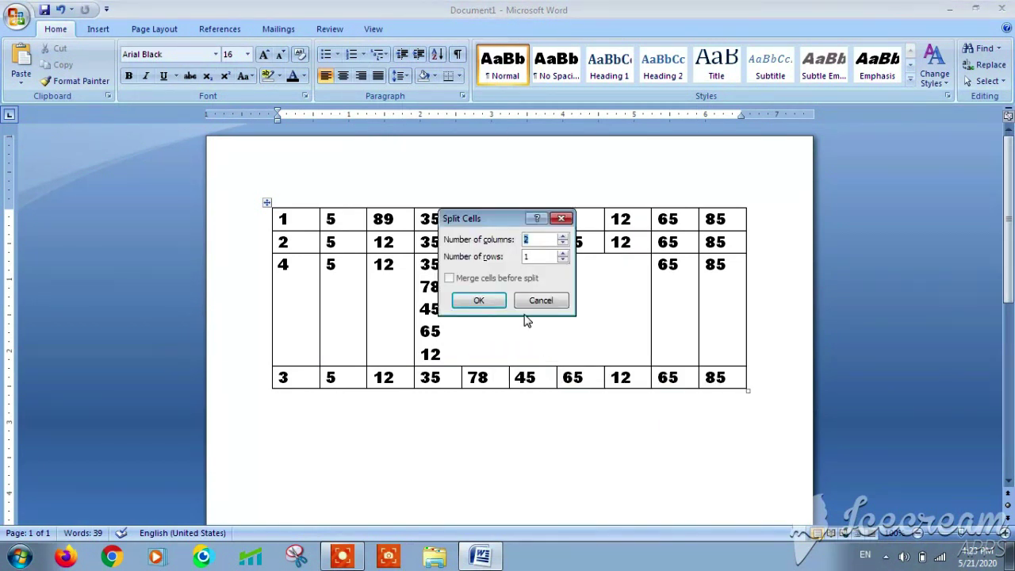
pyautogui.click(533, 240)
pyautogui.press('BackSpace')
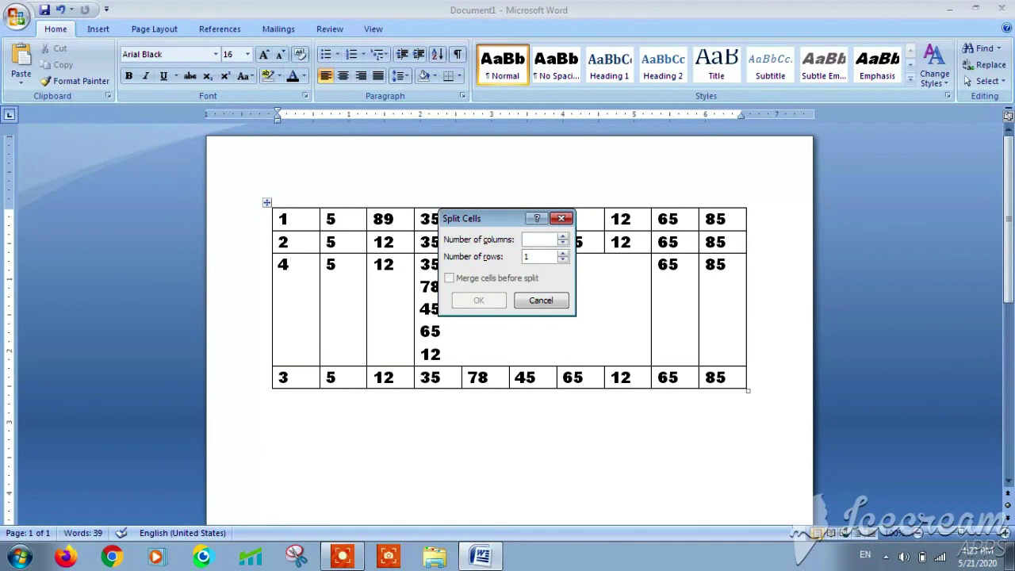
pyautogui.write('4')
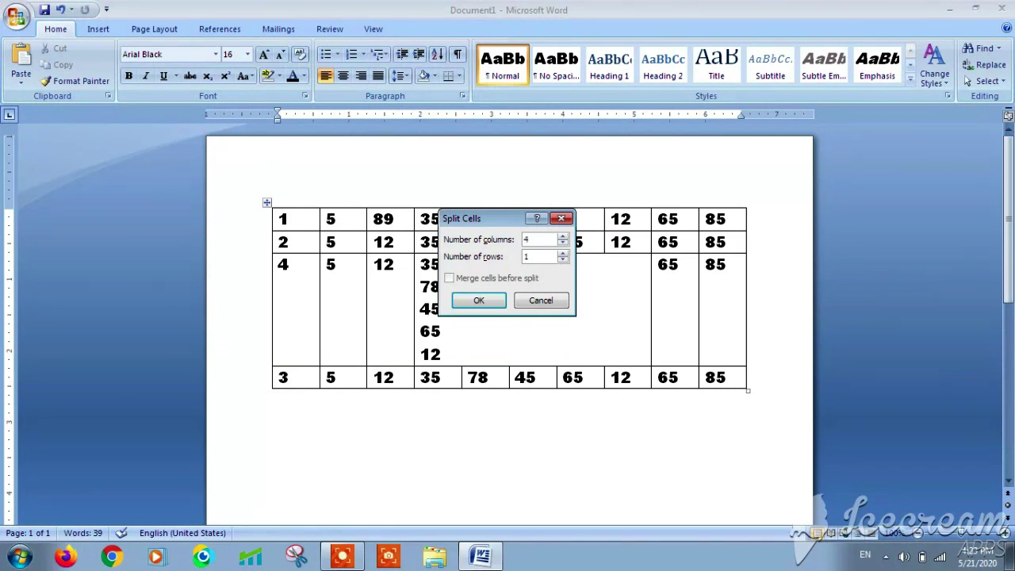
pyautogui.click(493, 301)
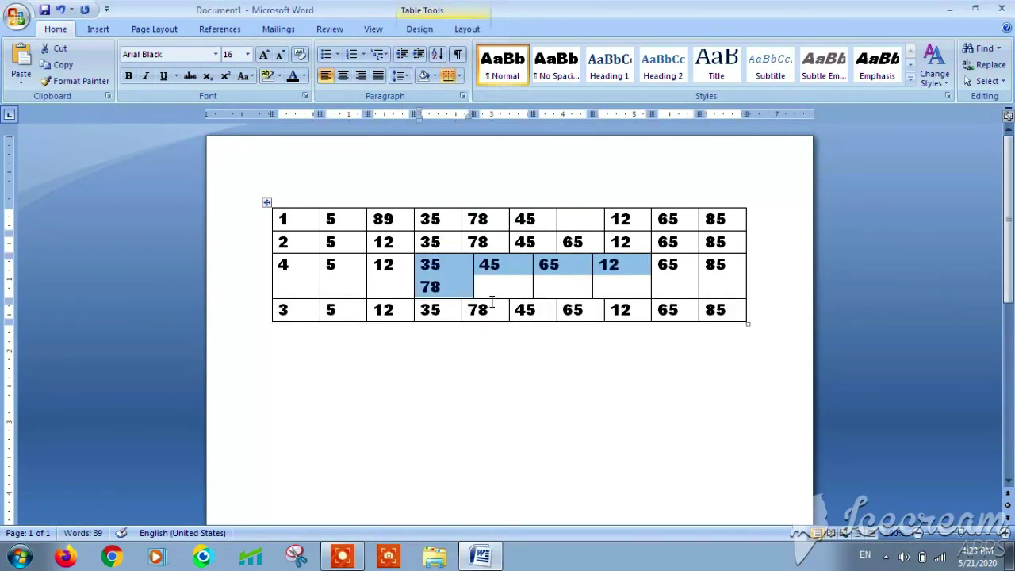
# Step: Undo the split of the merged cell into four columns
pyautogui.rightClick(456, 286)
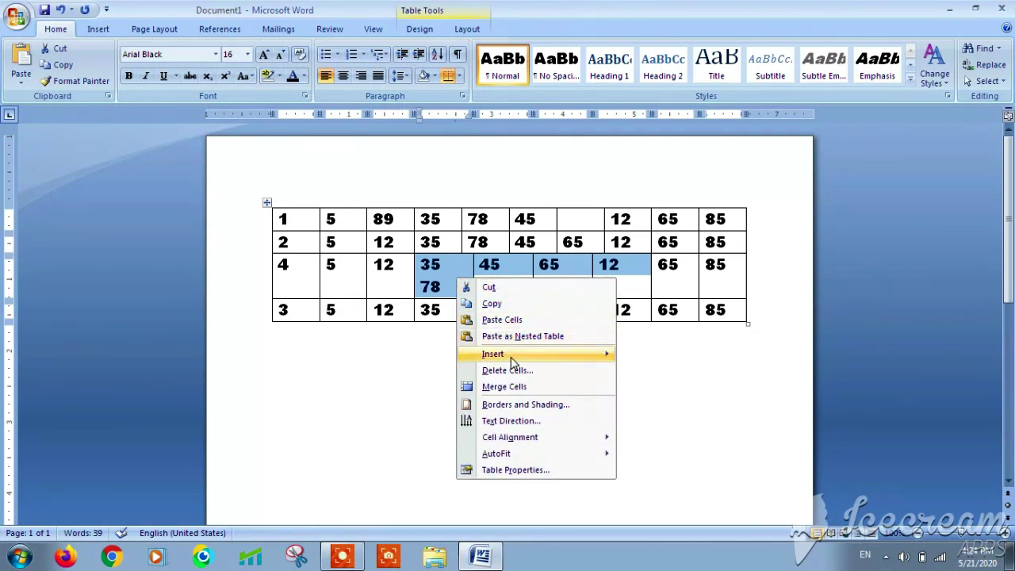
pyautogui.click(635, 358)
pyautogui.hotkey('ctrl', 'z')
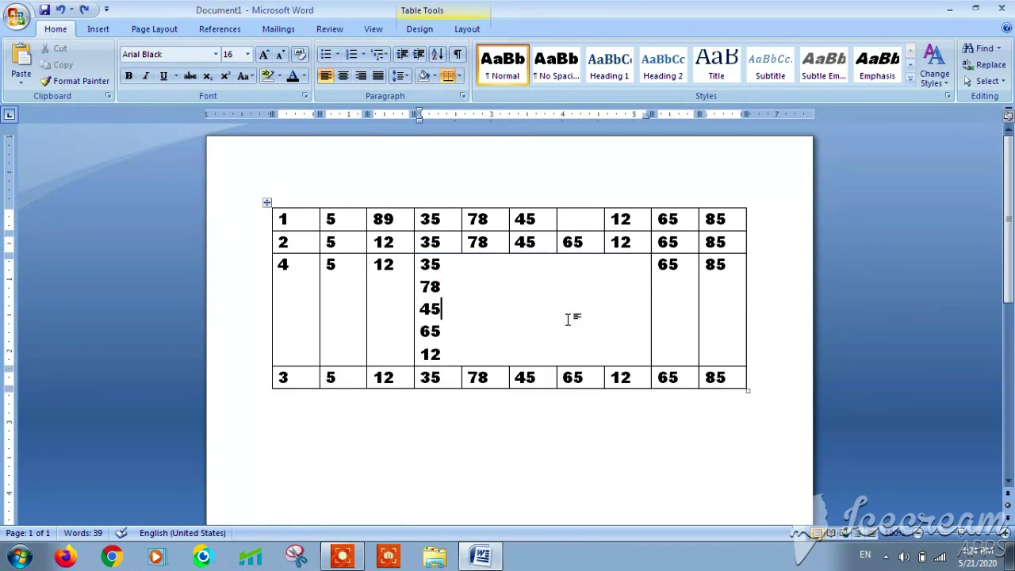
# Step: Split the merged cell in the row numbered 4 into 5 columns and 1 row
pyautogui.rightClick(476, 278)
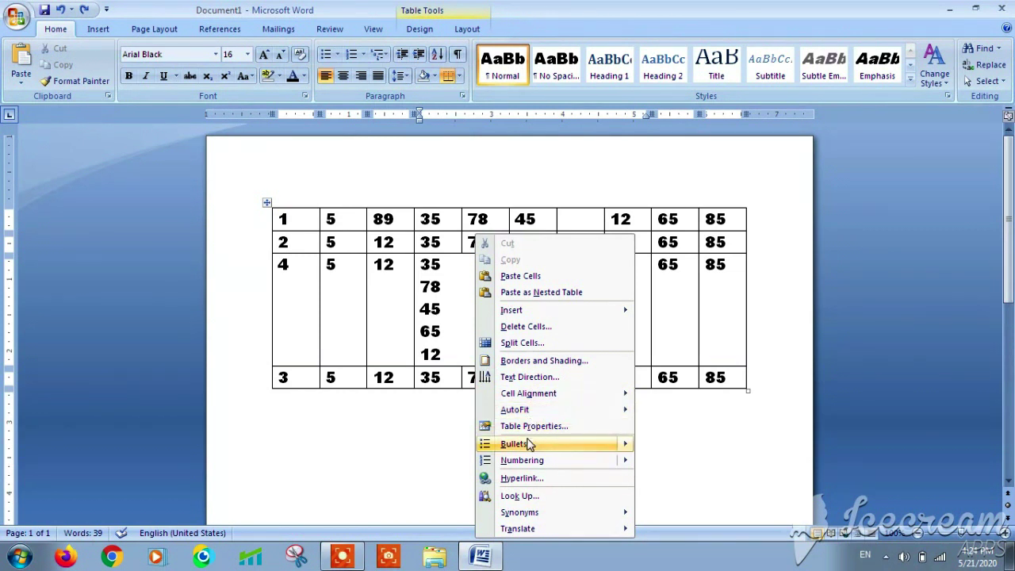
pyautogui.click(520, 344)
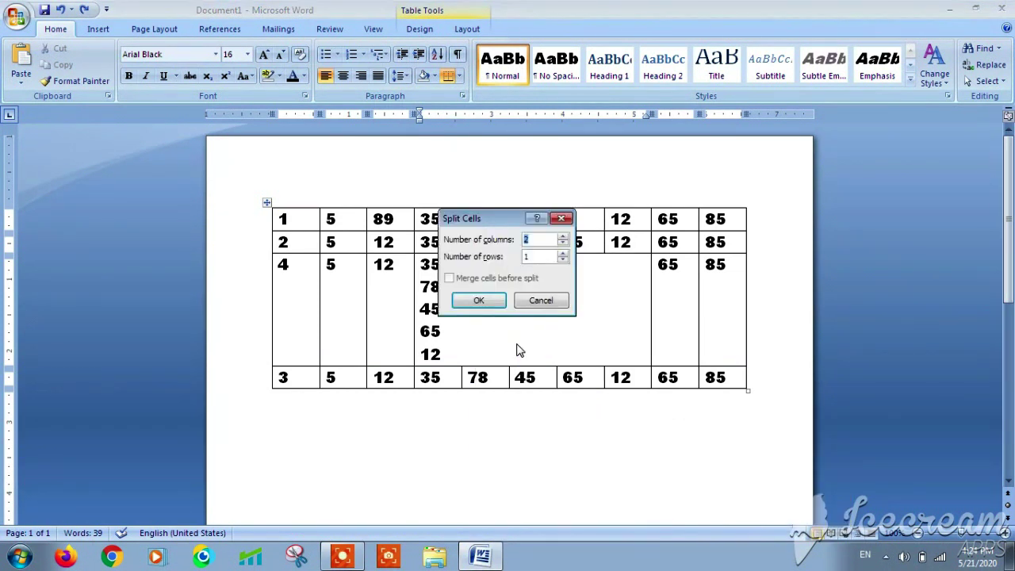
pyautogui.doubleClick(537, 243)
pyautogui.write('5')
pyautogui.click(494, 300)
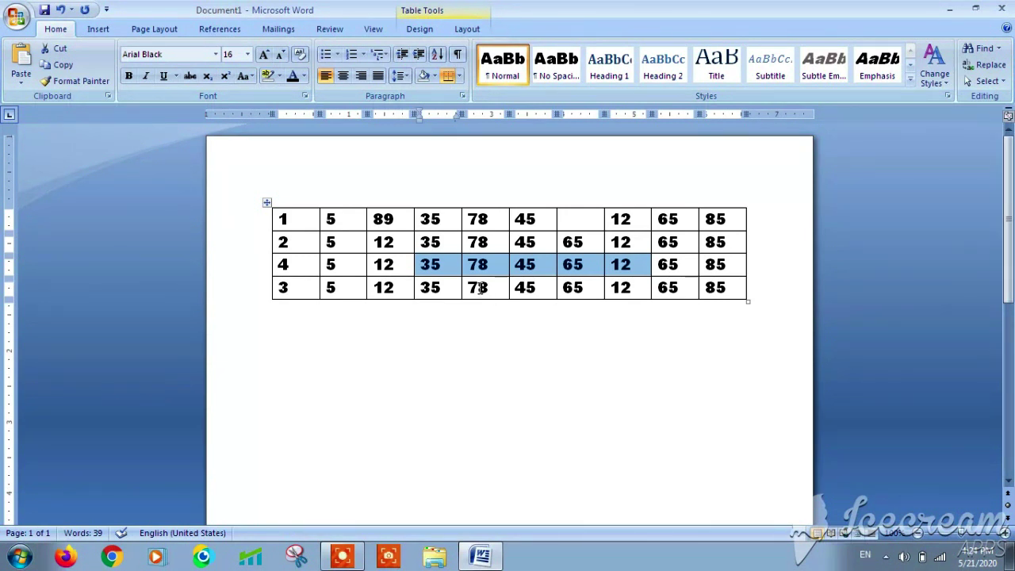
# Step: Replace the contents of the fourth cell in the row numbered 4 with "Nk saharsa"
pyautogui.click(449, 264)
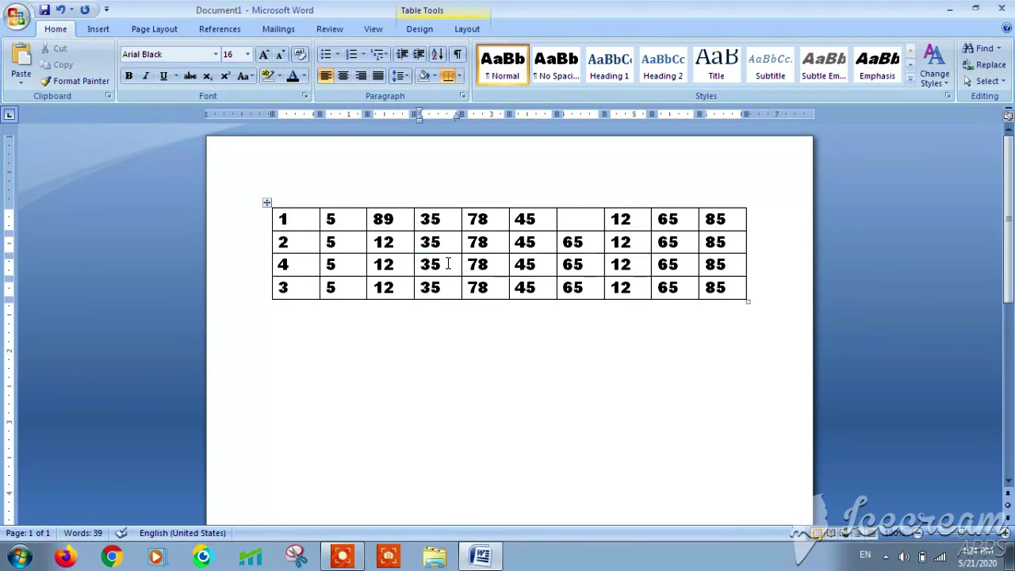
pyautogui.press('BackSpace')
pyautogui.press('BackSpace')
pyautogui.write('Nk')
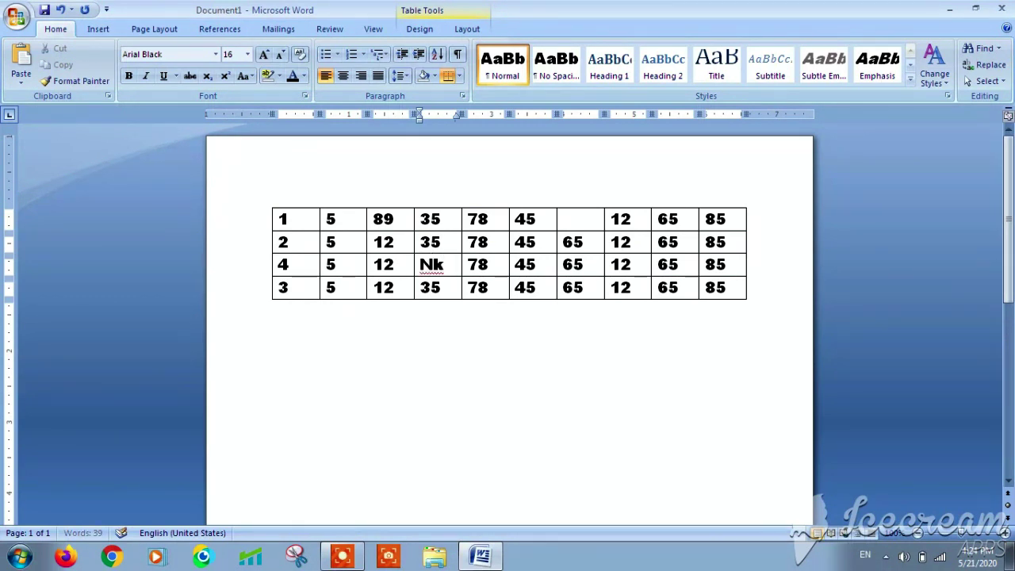
pyautogui.write(' saharsa')
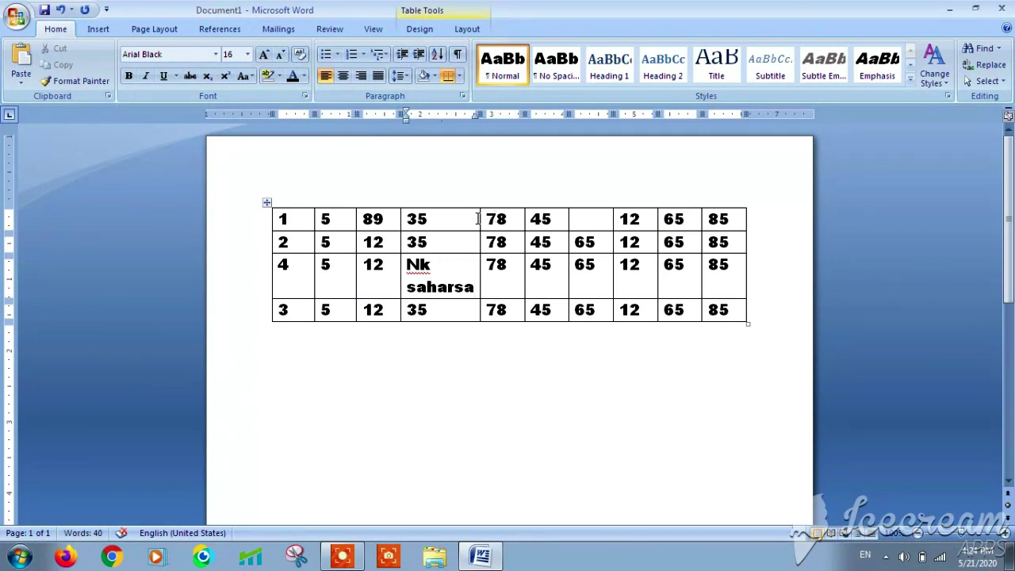
# Step: Widen the fourth column to about 1.52" and increase the height of the row numbered 4 to about 0.92"
pyautogui.moveTo(476, 114); pyautogui.dragTo(510, 117)
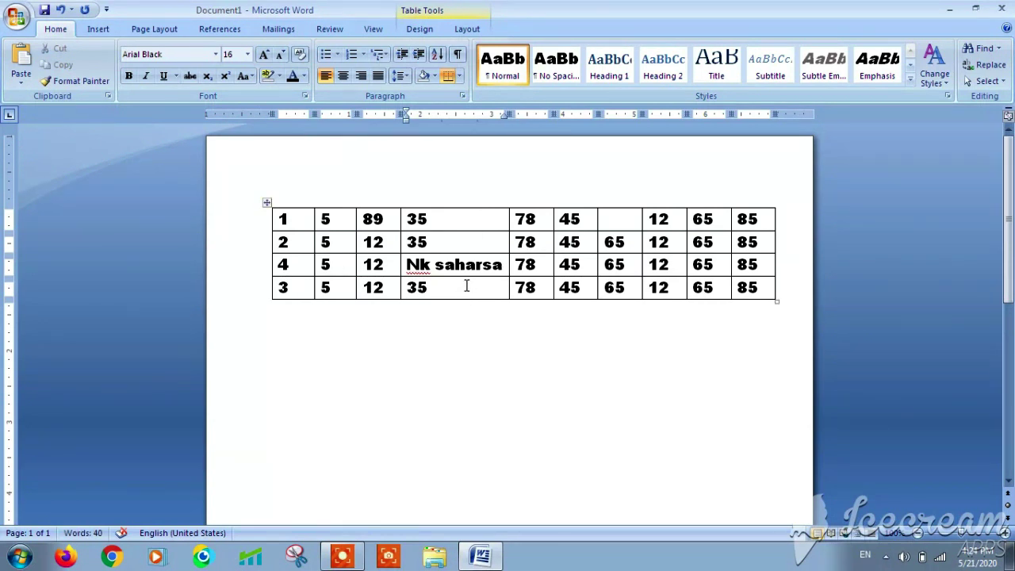
pyautogui.moveTo(306, 275); pyautogui.dragTo(311, 318)
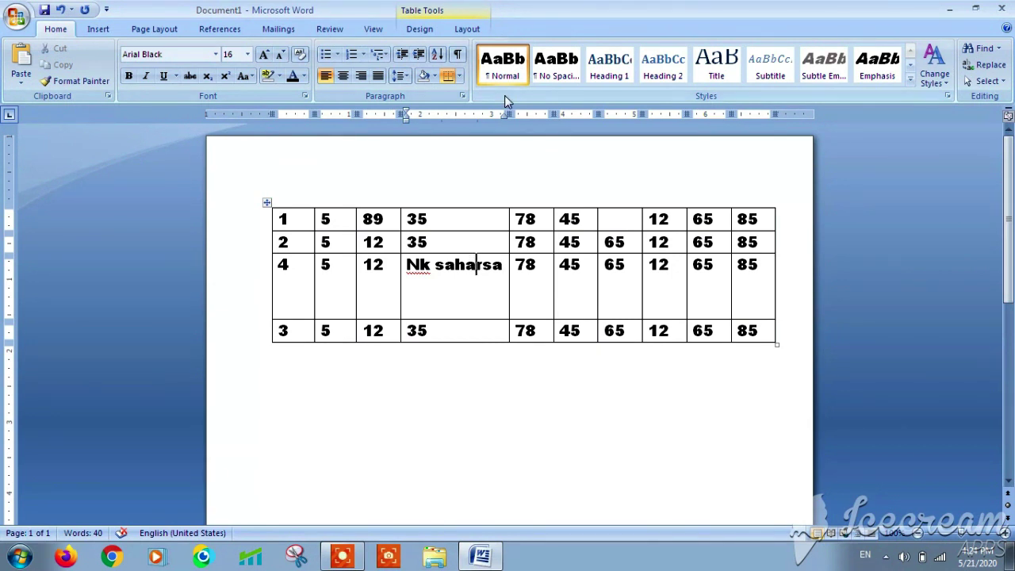
# Step: Rotate the "Nk saharsa" cell's text to read vertically from bottom to top and increase its row height to about 1.36"
pyautogui.click(426, 30)
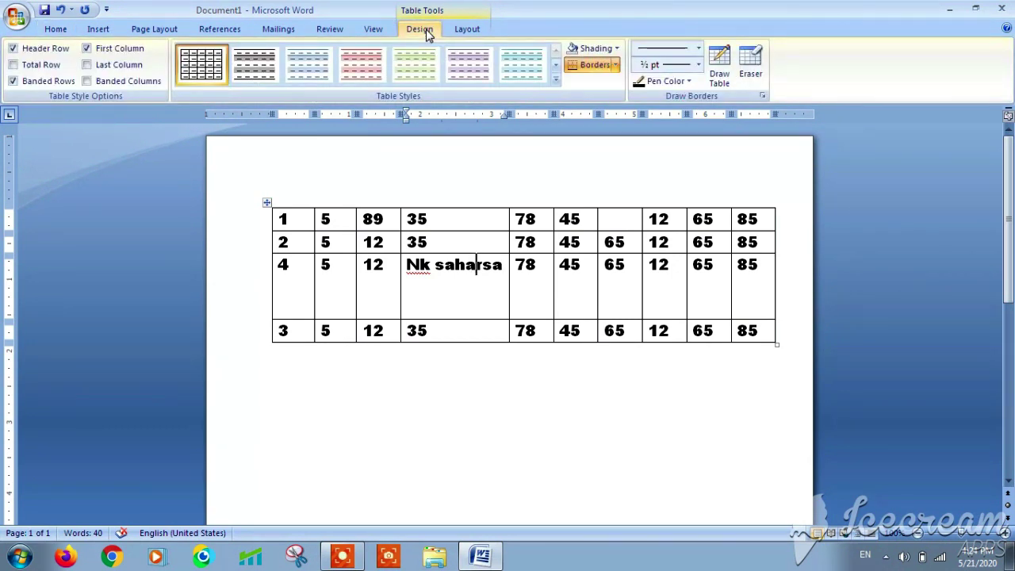
pyautogui.click(467, 29)
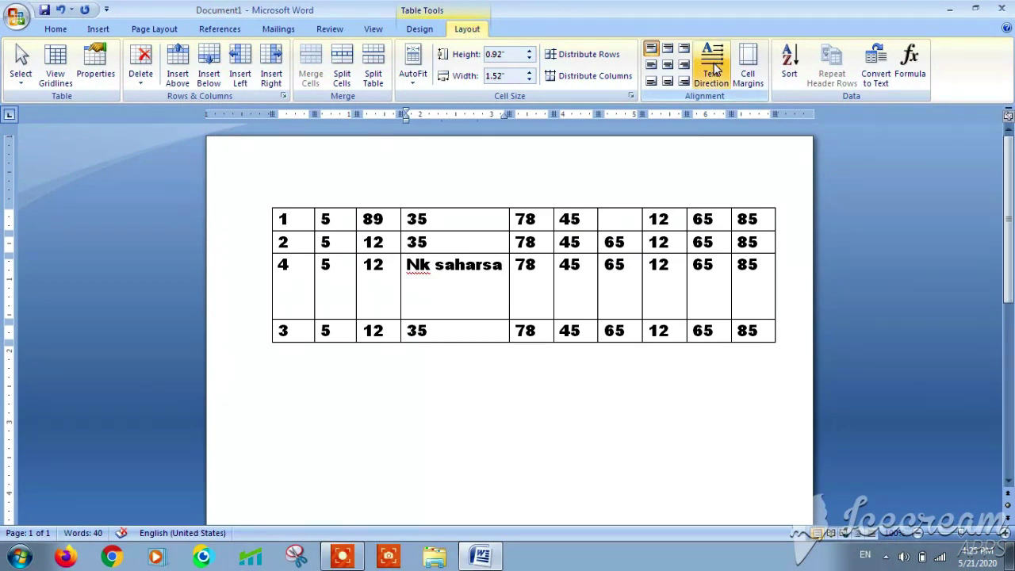
pyautogui.rightClick(478, 279)
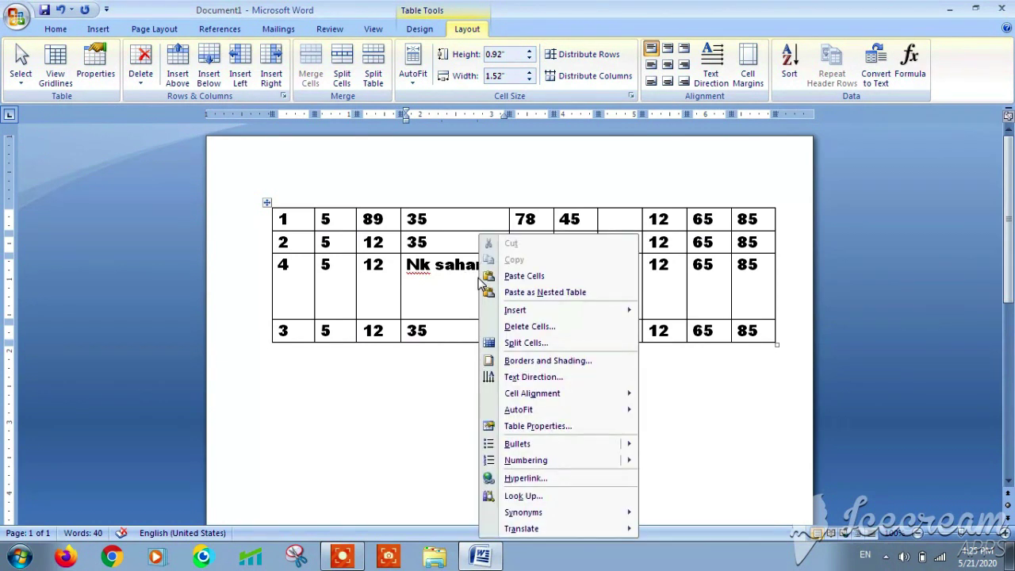
pyautogui.click(522, 379)
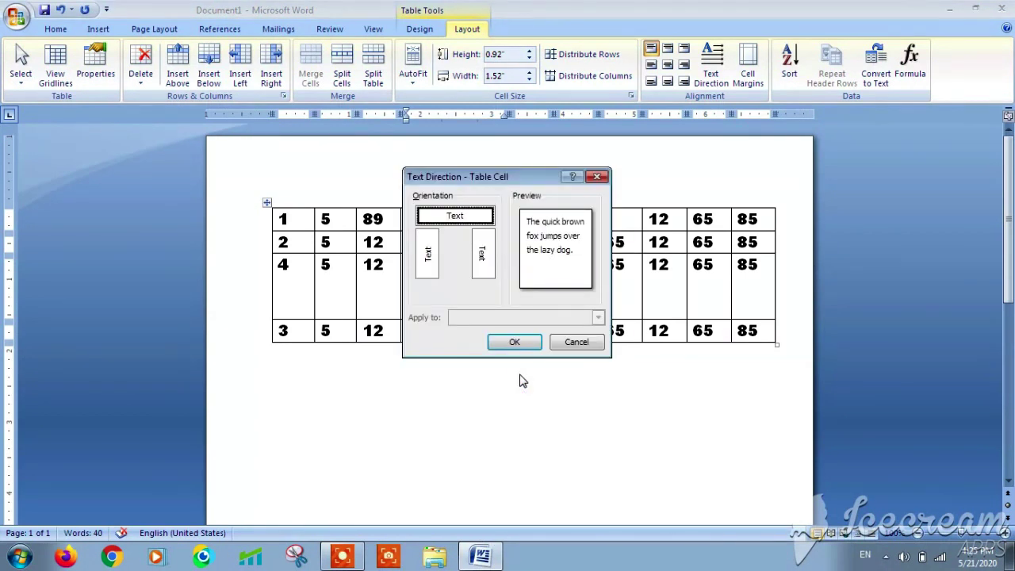
pyautogui.click(428, 258)
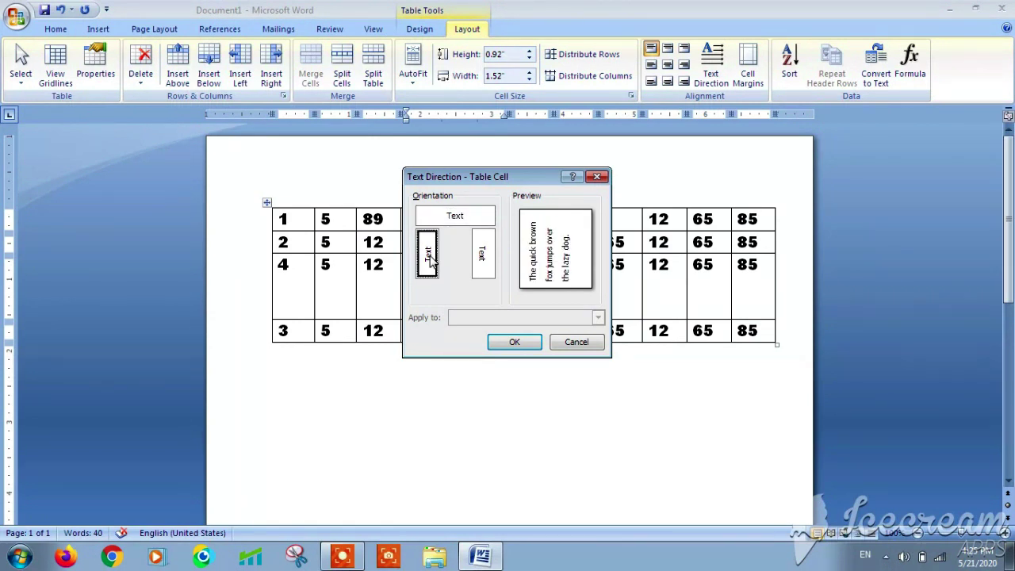
pyautogui.click(508, 342)
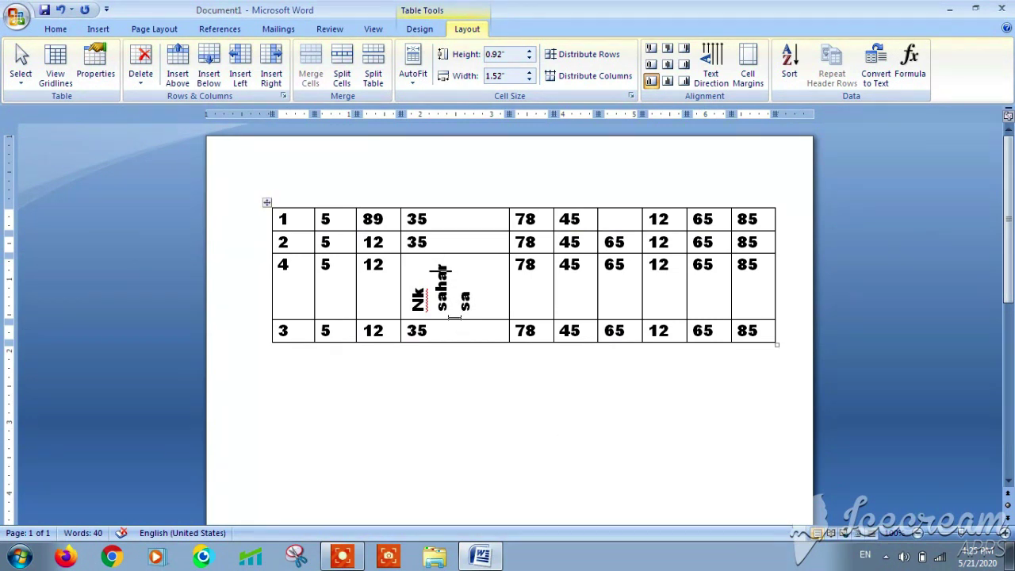
pyautogui.moveTo(456, 319); pyautogui.dragTo(453, 350)
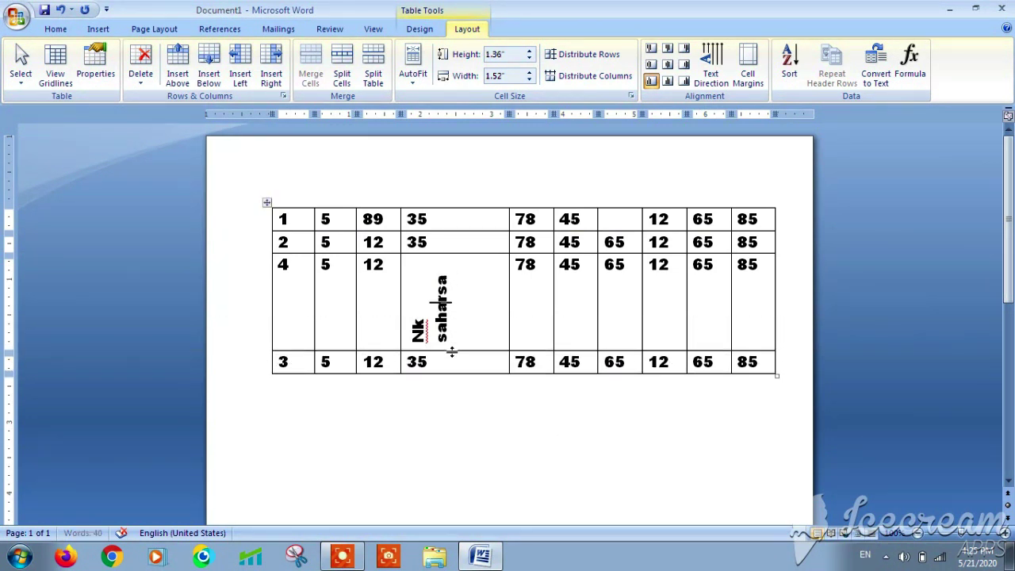
# Step: Rotate the text in the fourth cell of the row numbered 4 to read vertically from top to bottom
pyautogui.rightClick(442, 295)
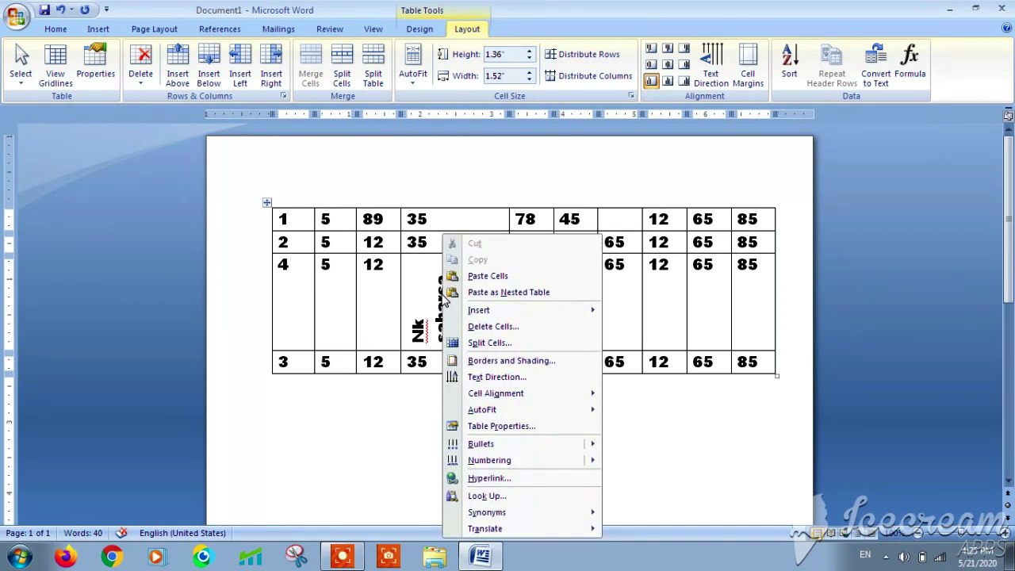
pyautogui.click(494, 378)
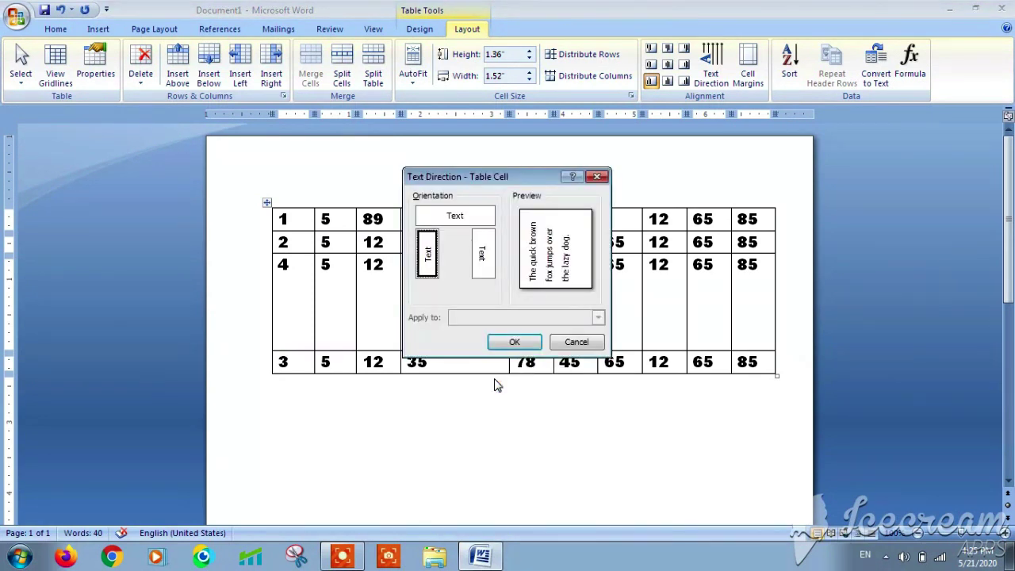
pyautogui.click(484, 255)
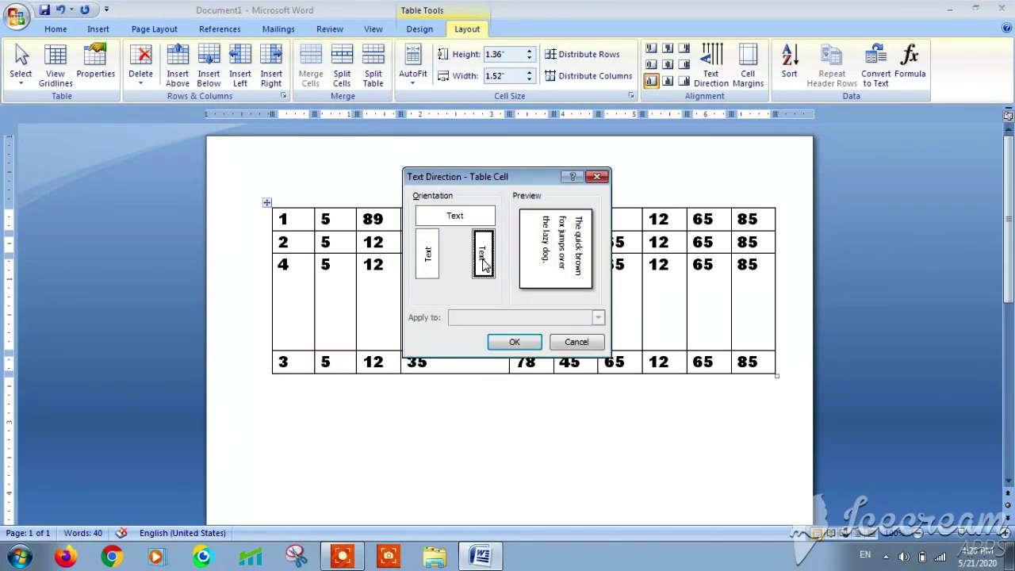
pyautogui.click(509, 343)
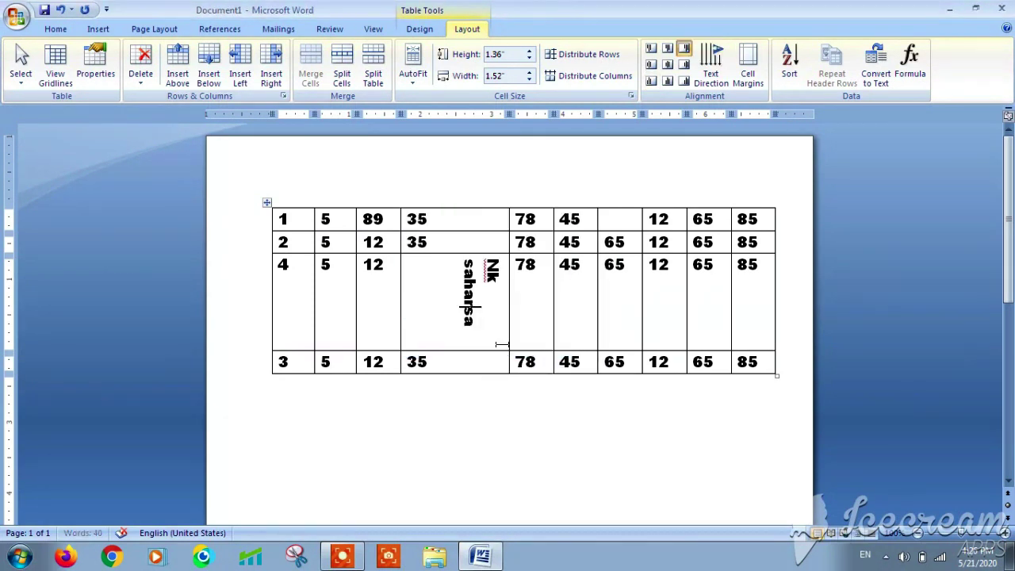
# Step: Return the fourth cell's text in the row numbered 4 to horizontal and reduce that row's height to about 0.61"
pyautogui.rightClick(459, 291)
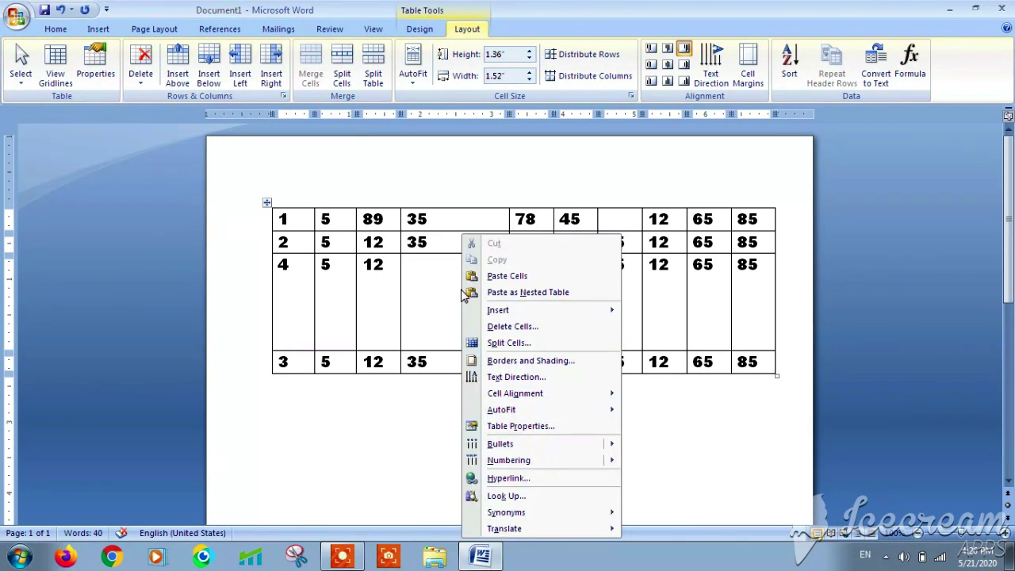
pyautogui.click(513, 377)
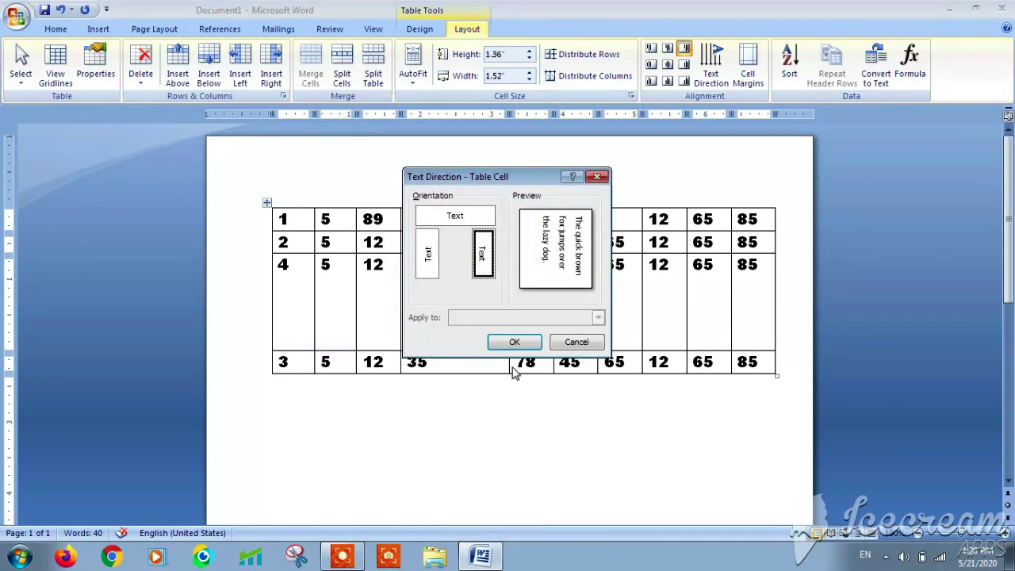
pyautogui.click(457, 224)
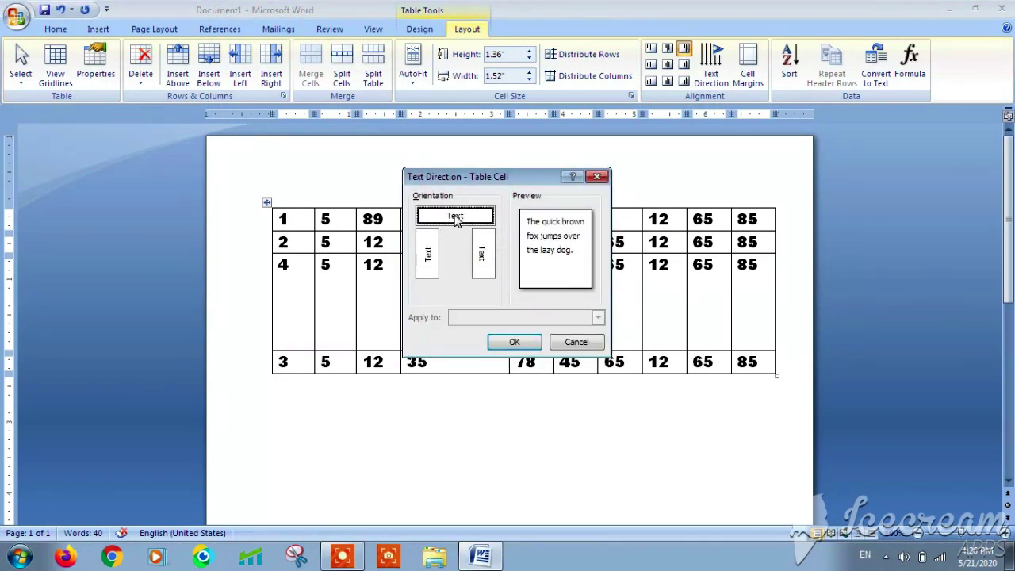
pyautogui.click(514, 342)
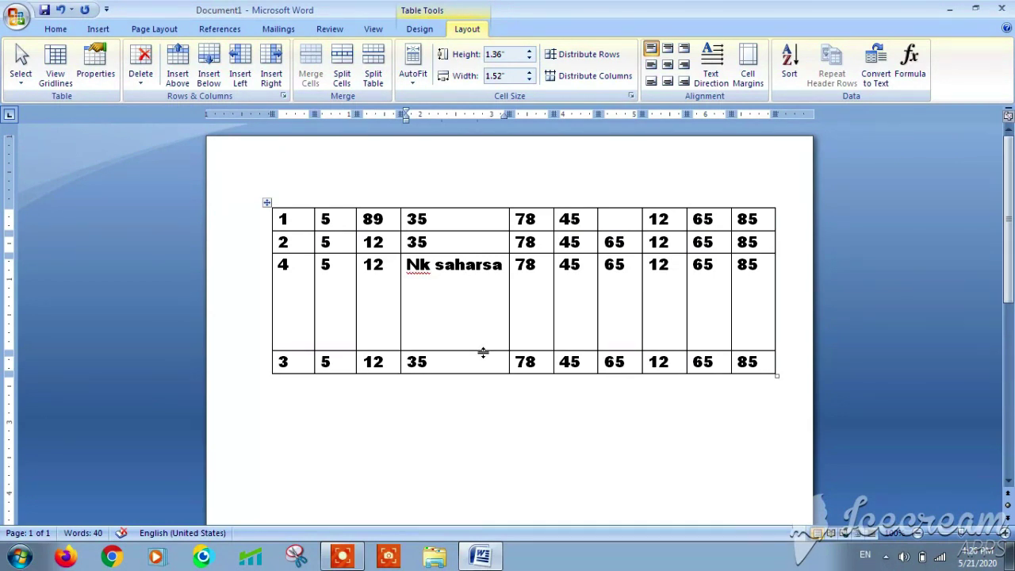
pyautogui.moveTo(483, 353); pyautogui.dragTo(482, 299)
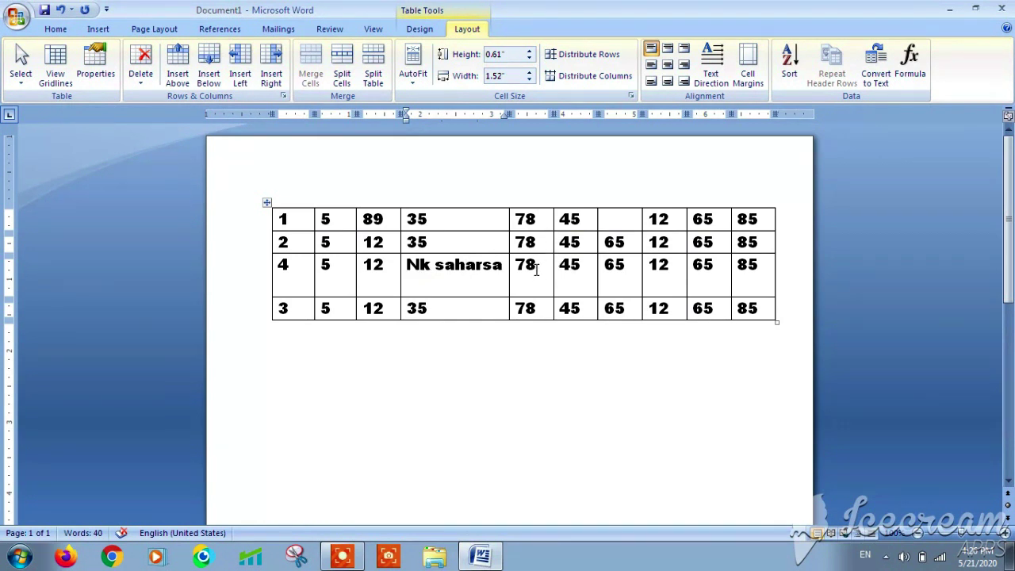
# Step: Erase the cell borders between 78, 45 and 65 and between 12 and 65 in the row numbered 4
pyautogui.moveTo(536, 270); pyautogui.dragTo(628, 268)
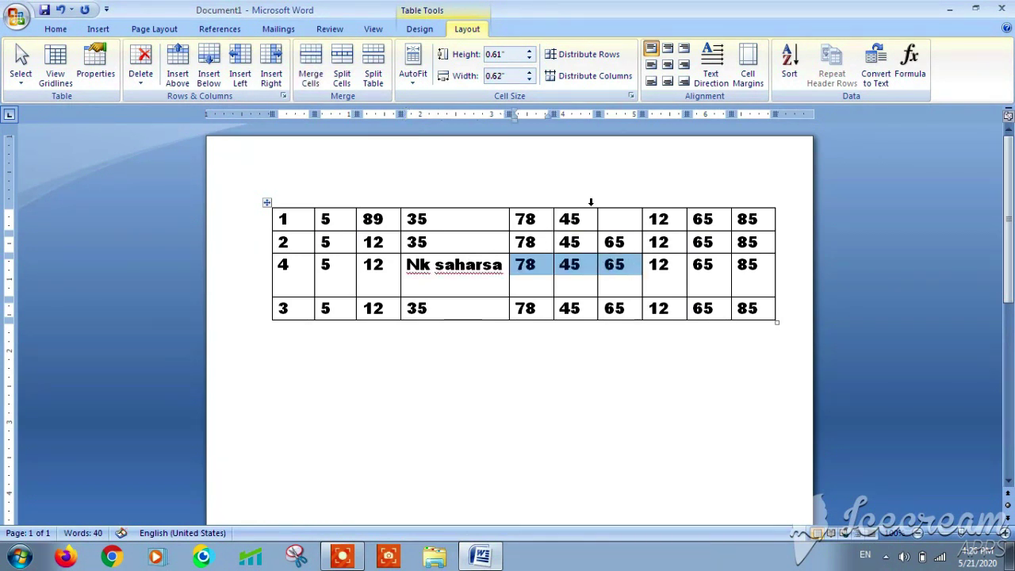
pyautogui.click(433, 31)
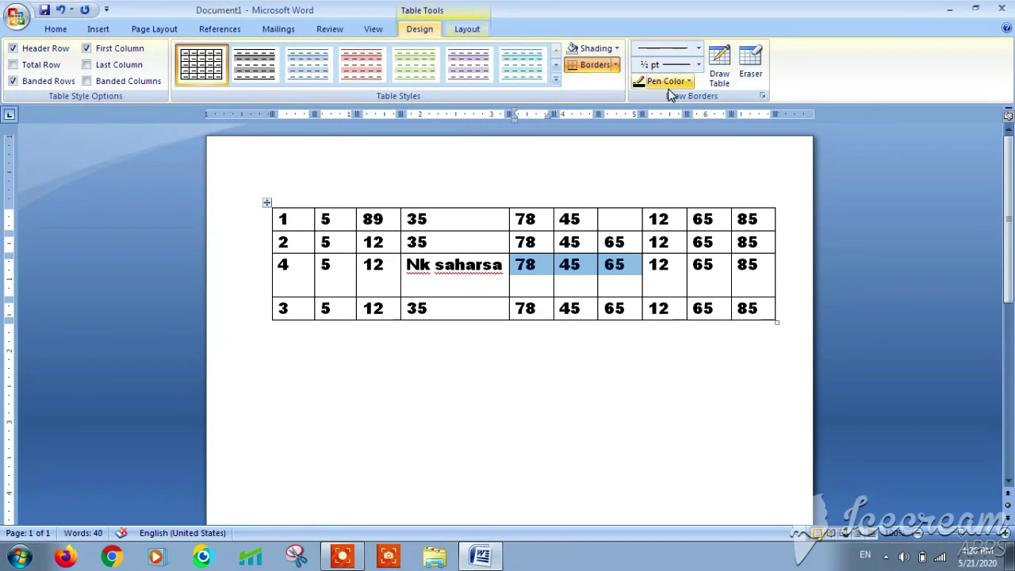
pyautogui.click(751, 63)
pyautogui.click(555, 279)
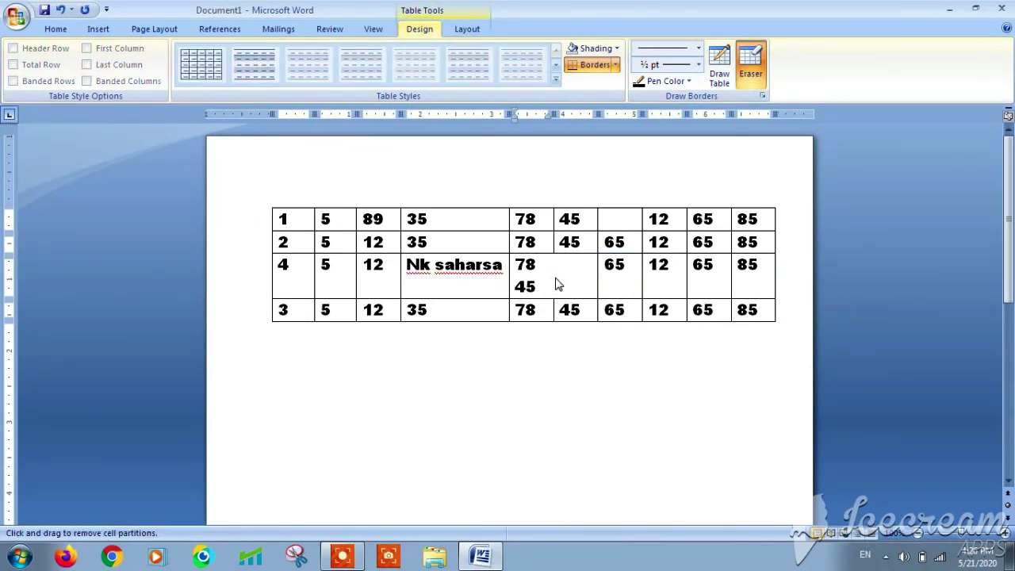
pyautogui.click(599, 264)
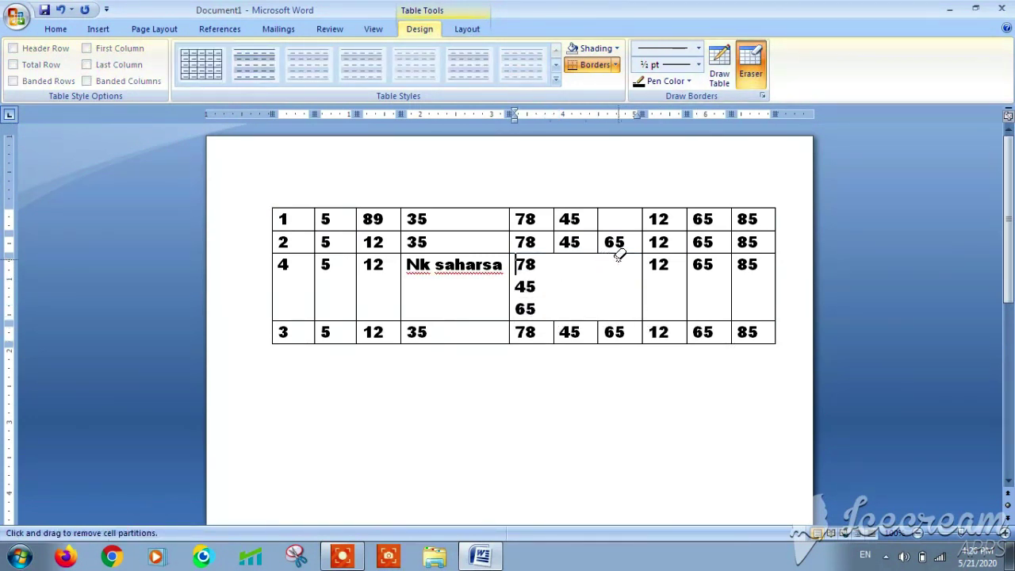
pyautogui.click(685, 269)
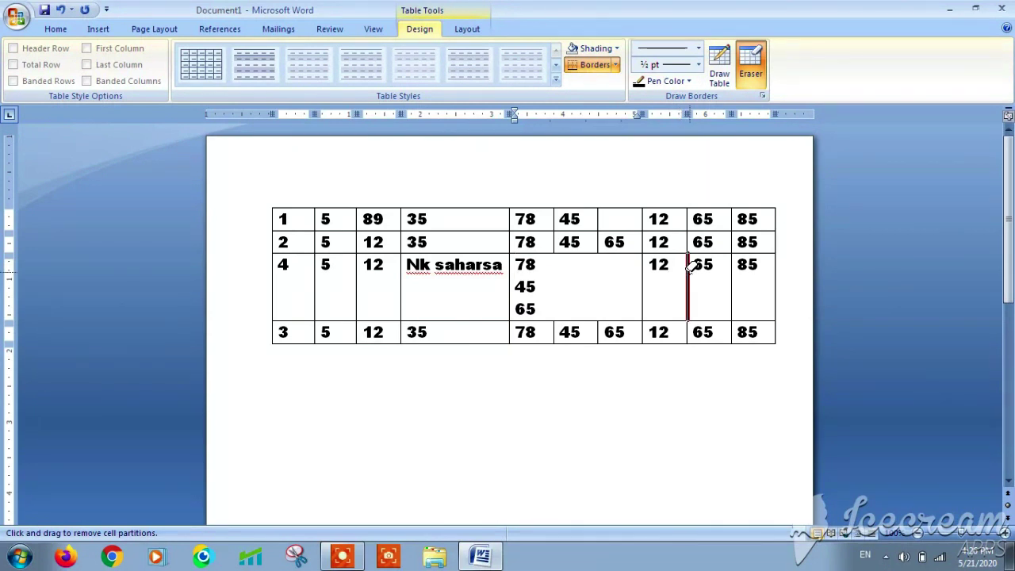
# Step: Draw two vertical borders through the merged 78, 45, 65 cell, aligned with the column lines above it
pyautogui.click(719, 63)
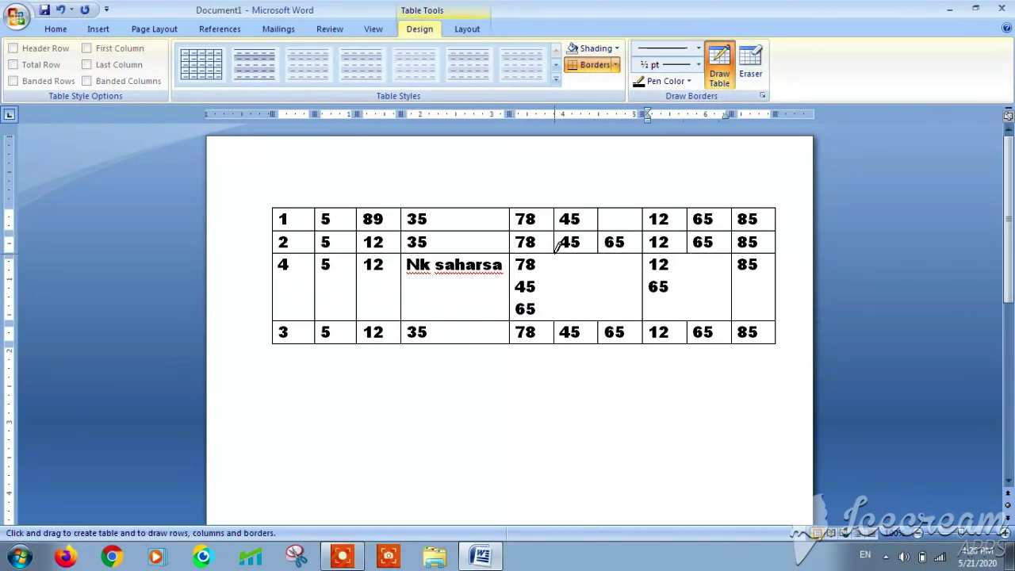
pyautogui.moveTo(557, 254); pyautogui.dragTo(557, 317)
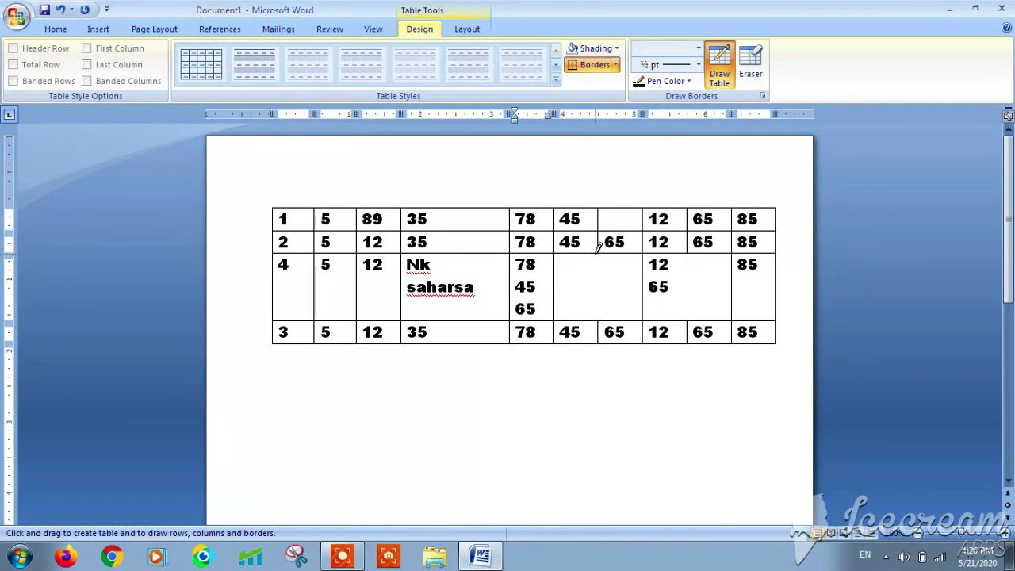
pyautogui.moveTo(600, 253); pyautogui.dragTo(601, 295)
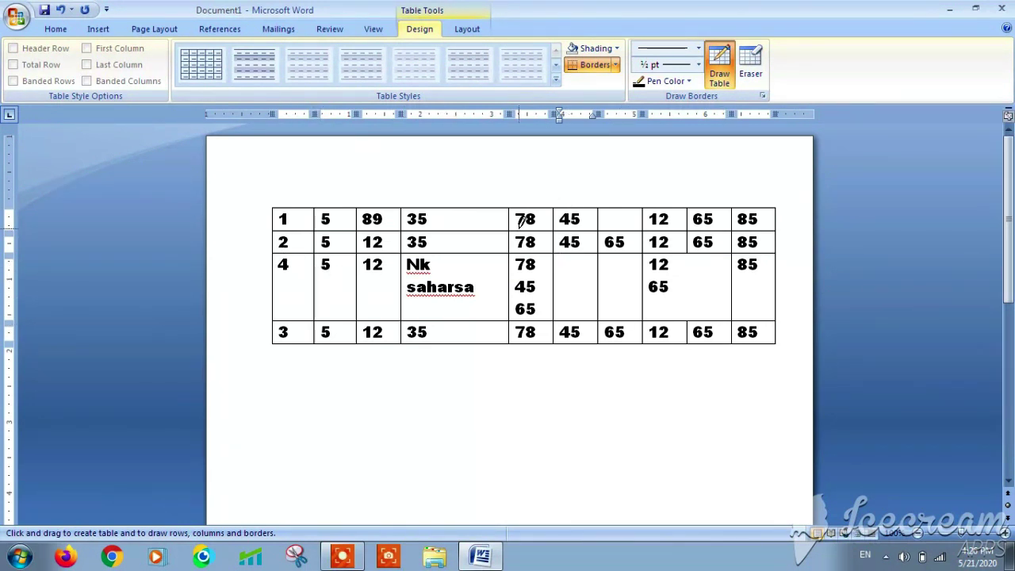
# Step: Insert an empty row above the table's first row and another empty row directly below the new one
pyautogui.rightClick(345, 225)
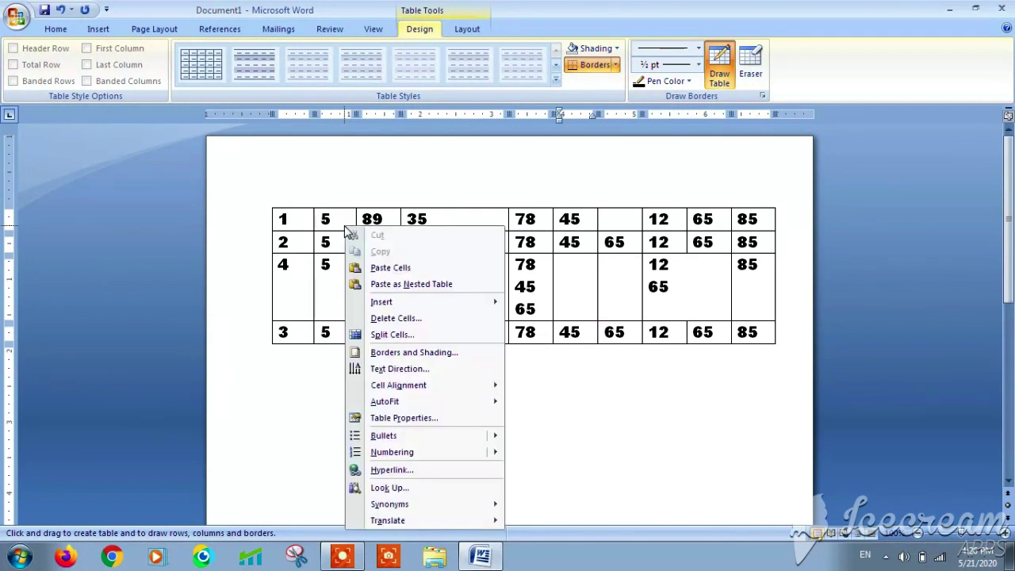
pyautogui.click(582, 426)
pyautogui.click(465, 31)
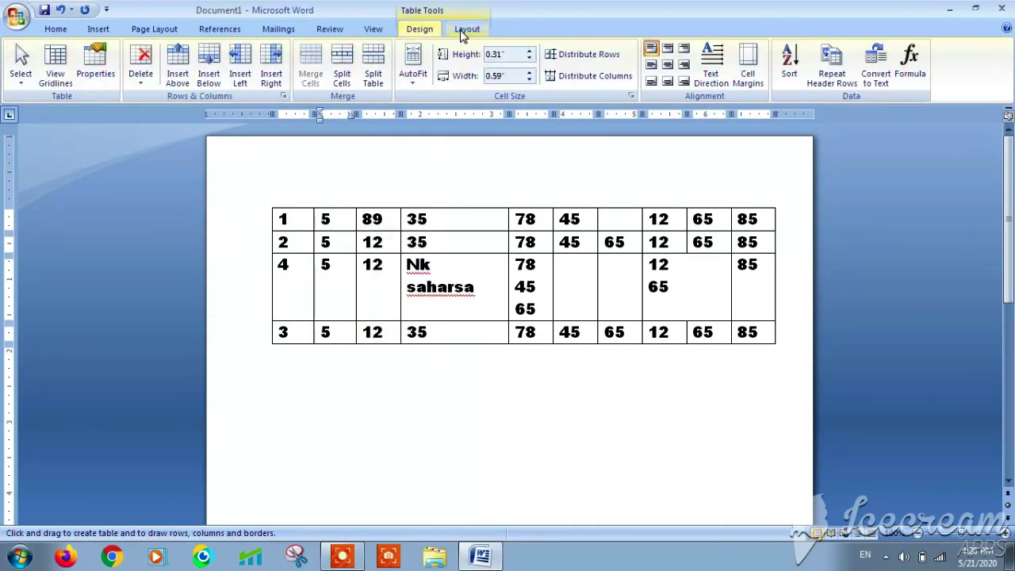
pyautogui.click(176, 65)
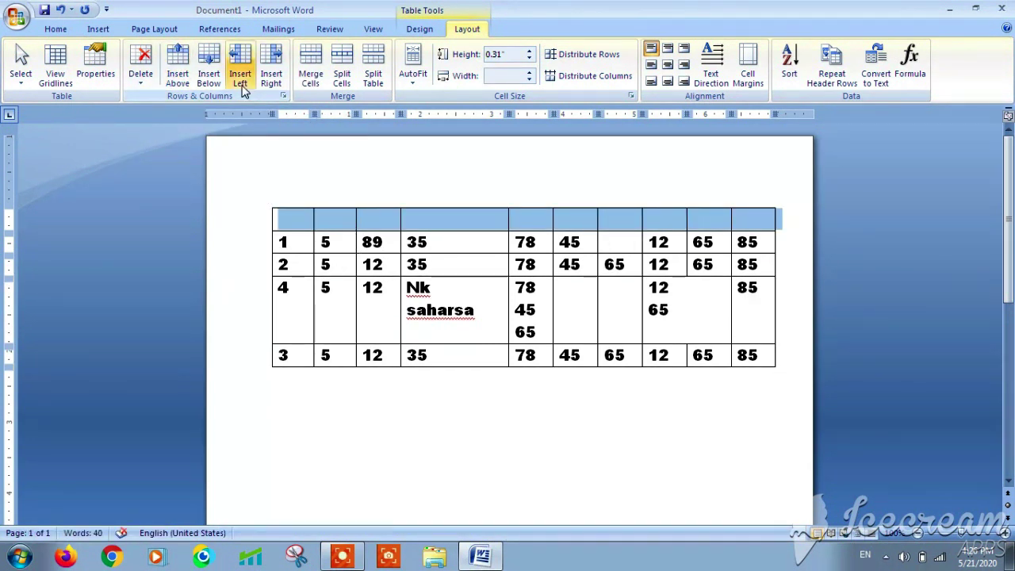
pyautogui.click(213, 73)
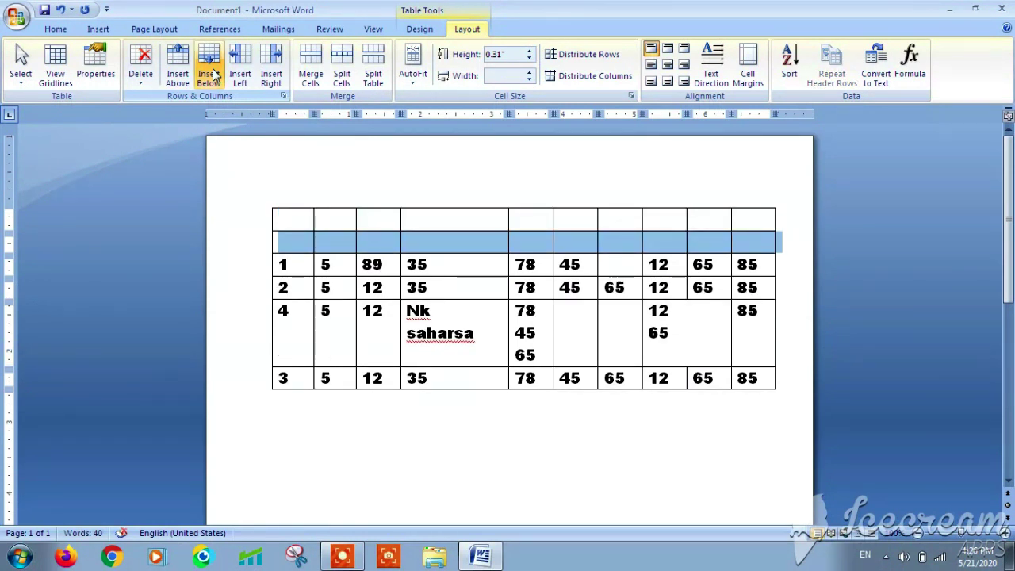
# Step: Insert ten columns to the left of the table and more columns to their right, and undo both column insertions
pyautogui.click(238, 70)
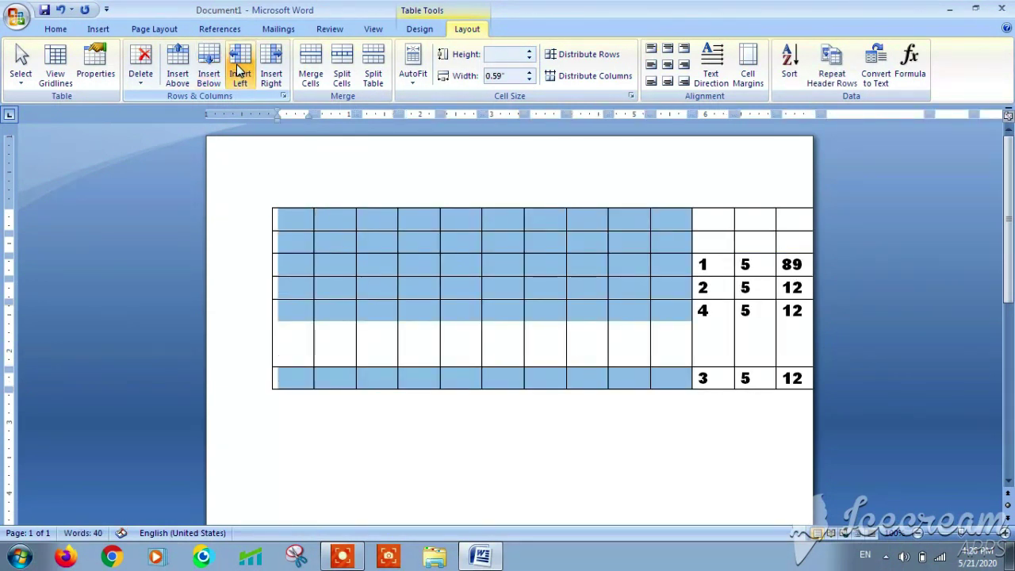
pyautogui.click(274, 68)
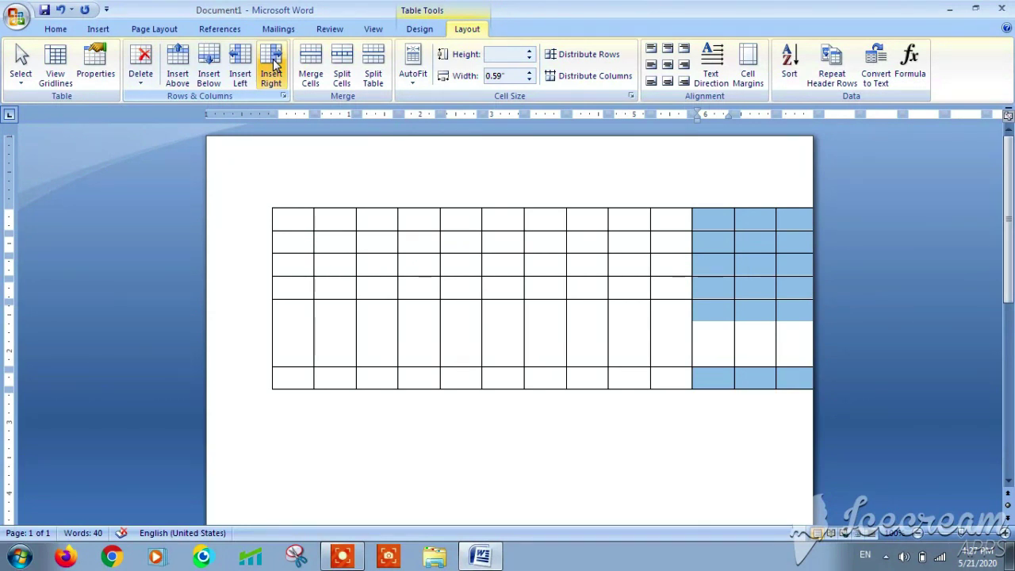
pyautogui.hotkey('ctrl', 'z')
pyautogui.hotkey('ctrl', 'z')
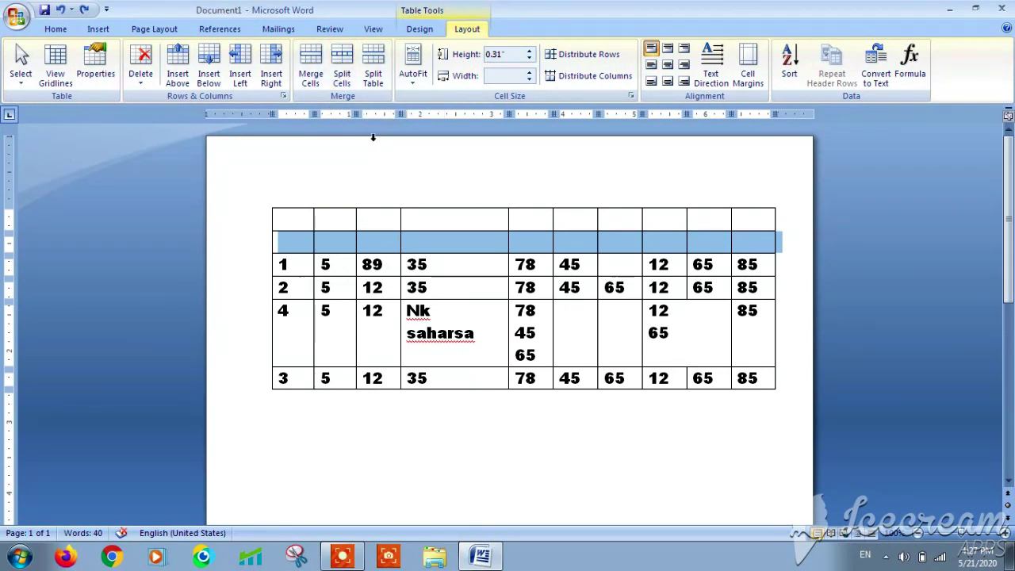
# Step: Undo the insertion of the two empty rows above the row numbered 1
pyautogui.click(413, 76)
pyautogui.click(456, 167)
pyautogui.click(490, 430)
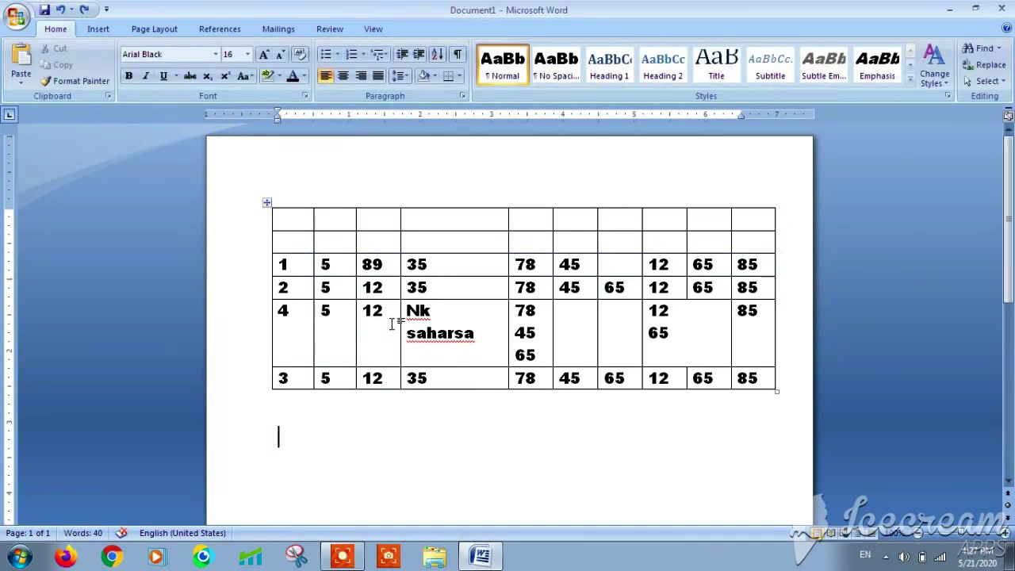
pyautogui.hotkey('ctrl', 'z')
pyautogui.hotkey('ctrl', 'z')
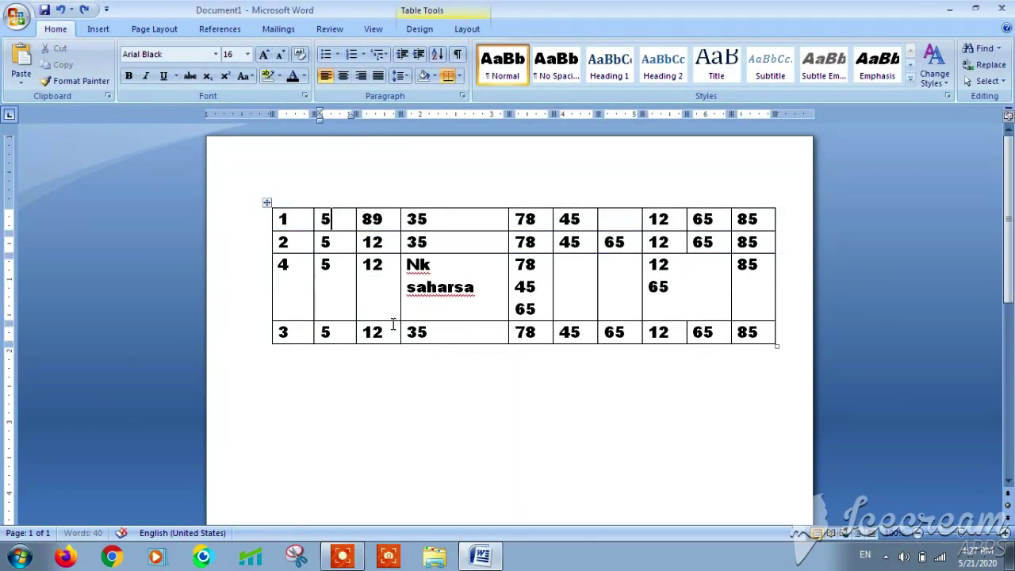
pyautogui.rightClick(266, 203)
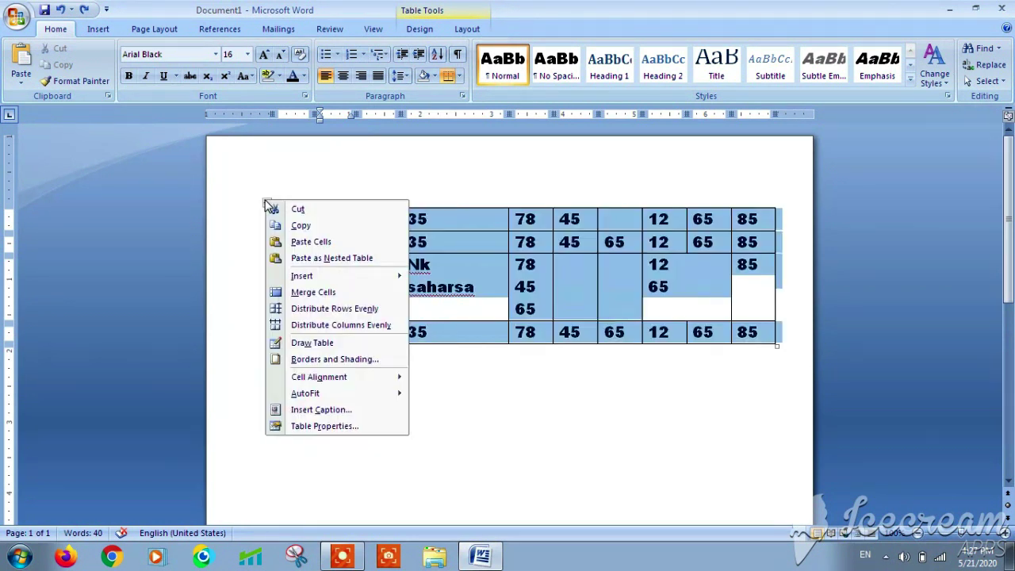
pyautogui.click(288, 181)
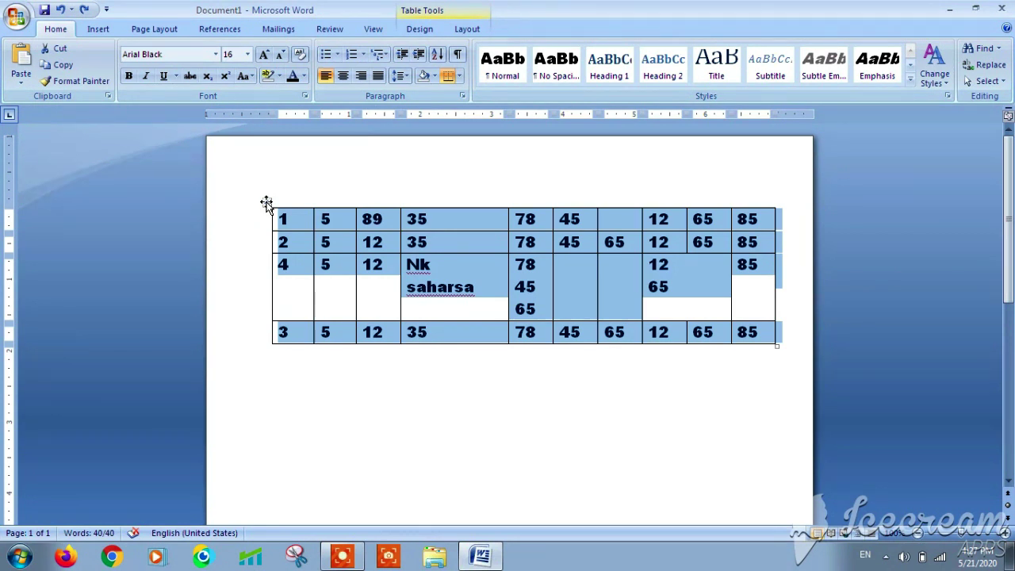
pyautogui.rightClick(267, 202)
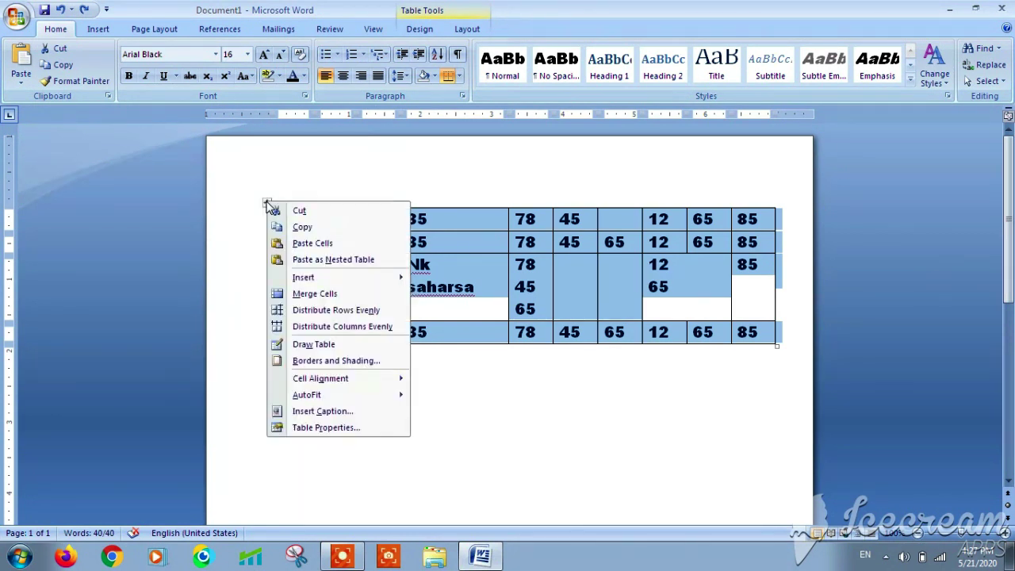
pyautogui.click(449, 399)
# Step: Move the whole table around the page by its handle and place it slightly below its original position
pyautogui.moveTo(267, 203); pyautogui.dragTo(266, 366)
pyautogui.moveTo(268, 227); pyautogui.dragTo(251, 242)
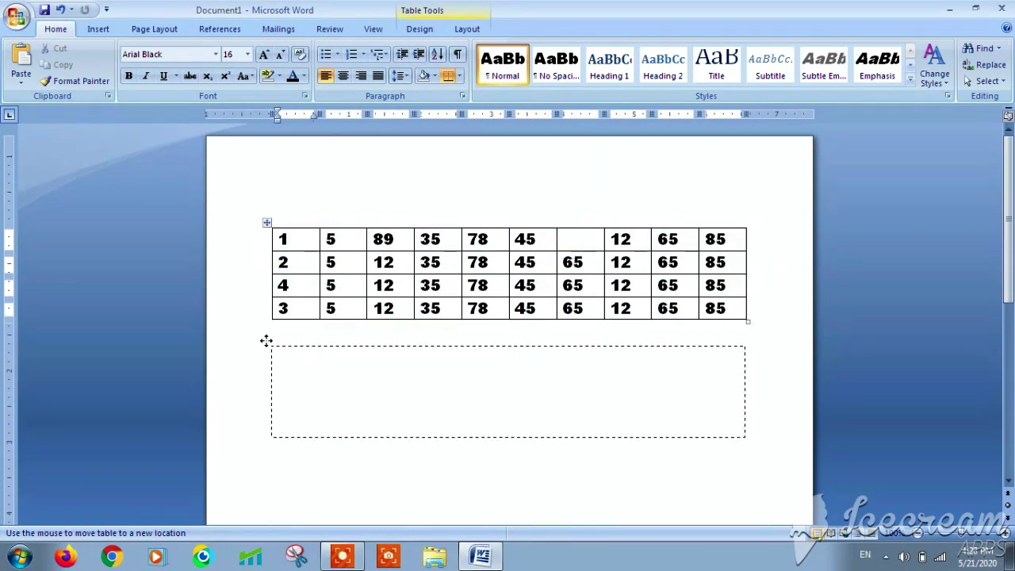
pyautogui.moveTo(266, 341)
pyautogui.mouseDown()
pyautogui.moveTo(275, 389)
pyautogui.moveTo(284, 333)
pyautogui.mouseUp()
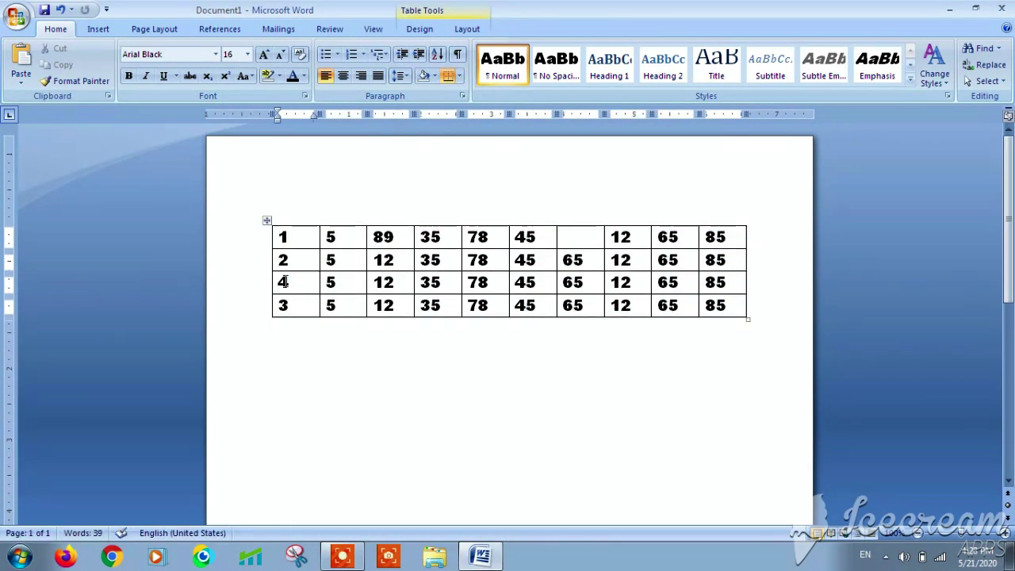
# Step: Select the whole table and apply AutoFit to Window
pyautogui.moveTo(263, 219)
pyautogui.click(263, 220)
pyautogui.rightClick(264, 221)
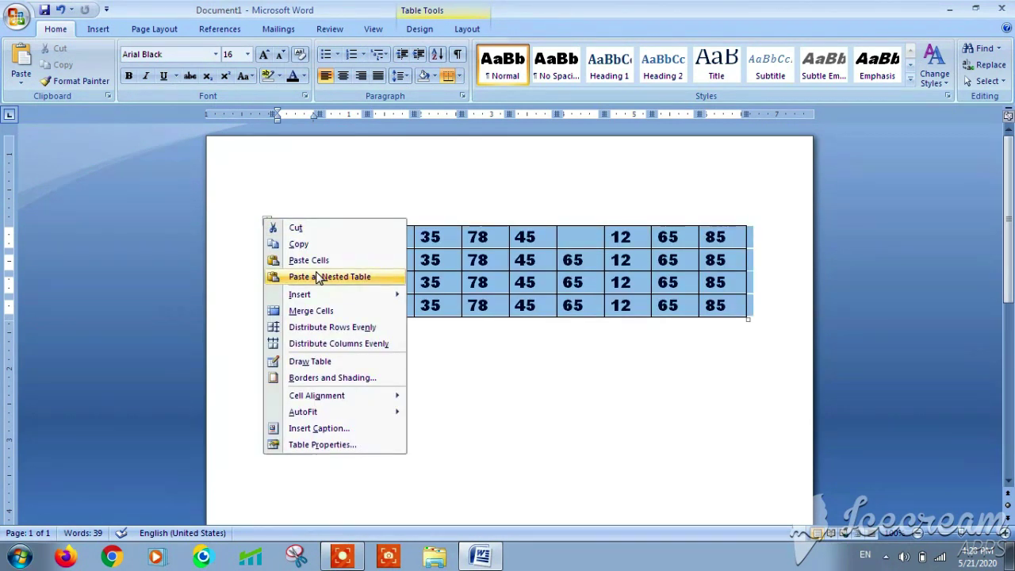
pyautogui.moveTo(342, 415)
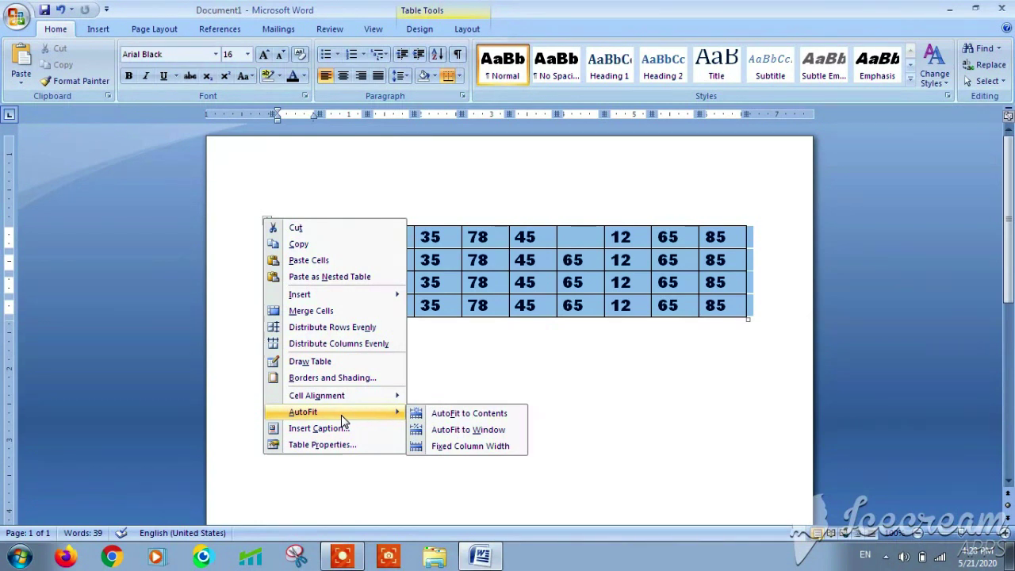
pyautogui.click(462, 430)
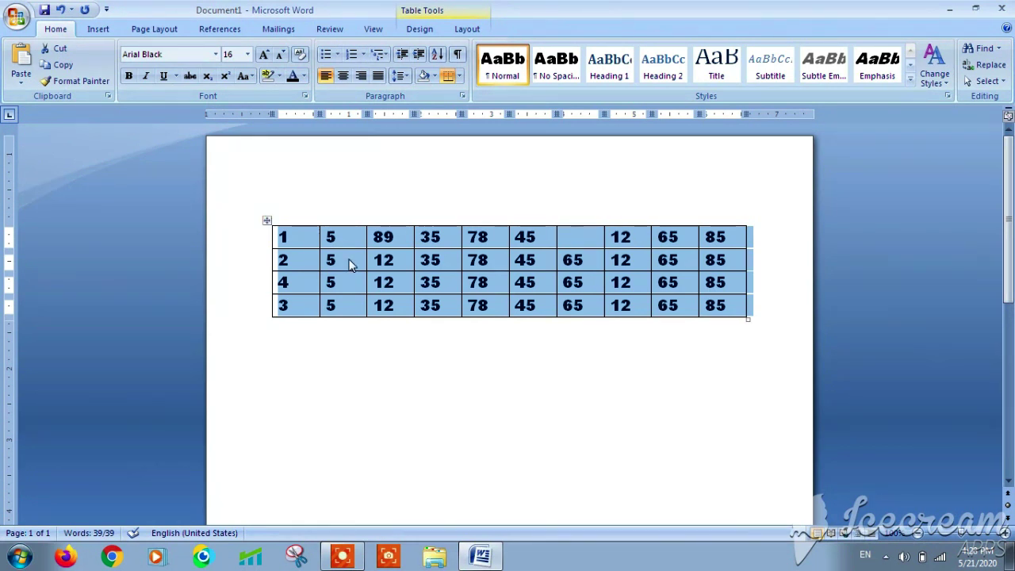
# Step: Apply AutoFit to Contents to the whole table
pyautogui.rightClick(267, 220)
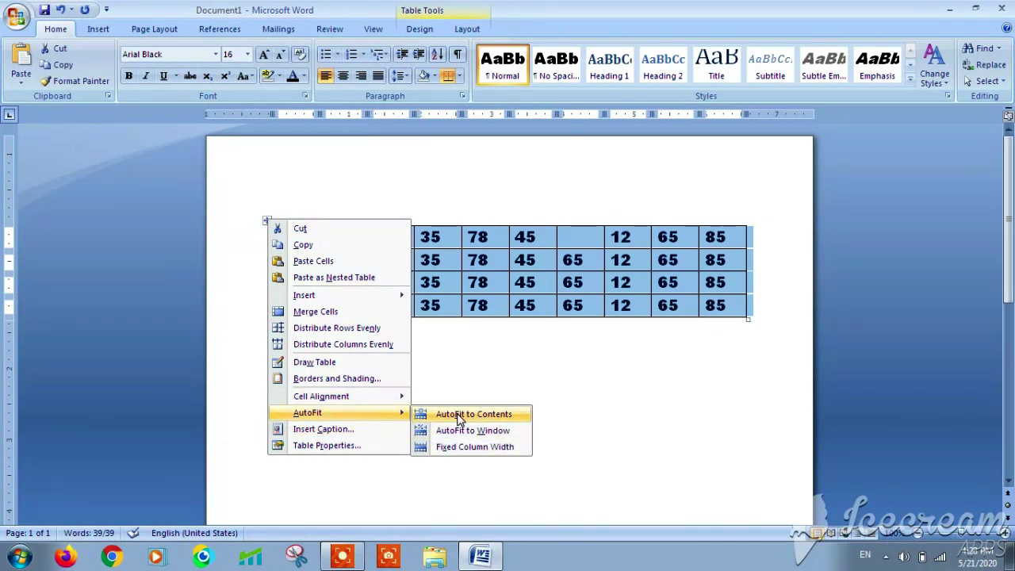
pyautogui.click(459, 418)
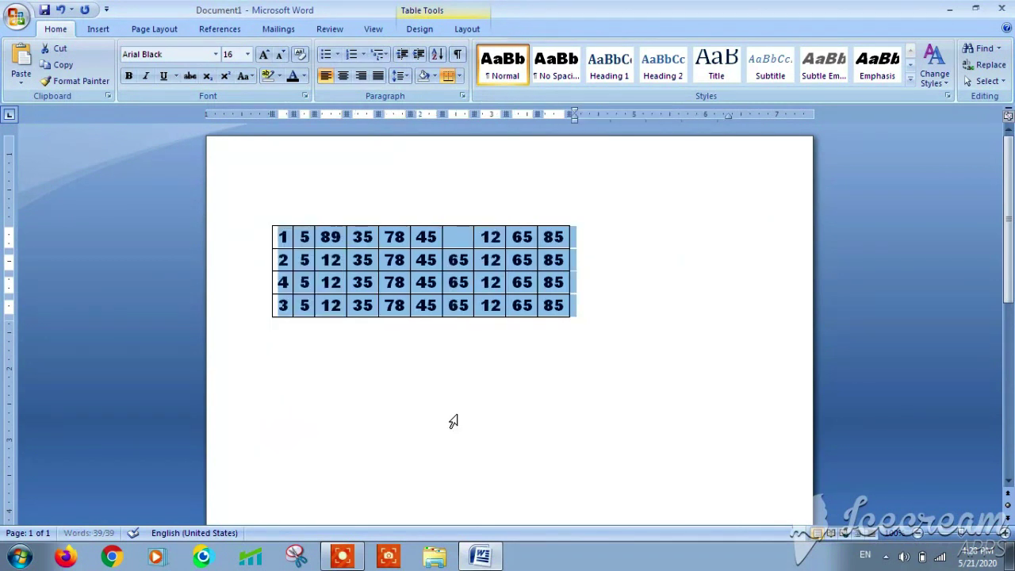
# Step: Add digits in the first row so its eighth, ninth, fifth and third cells read 125555, 65555, 76668 and 81119
pyautogui.click(502, 237)
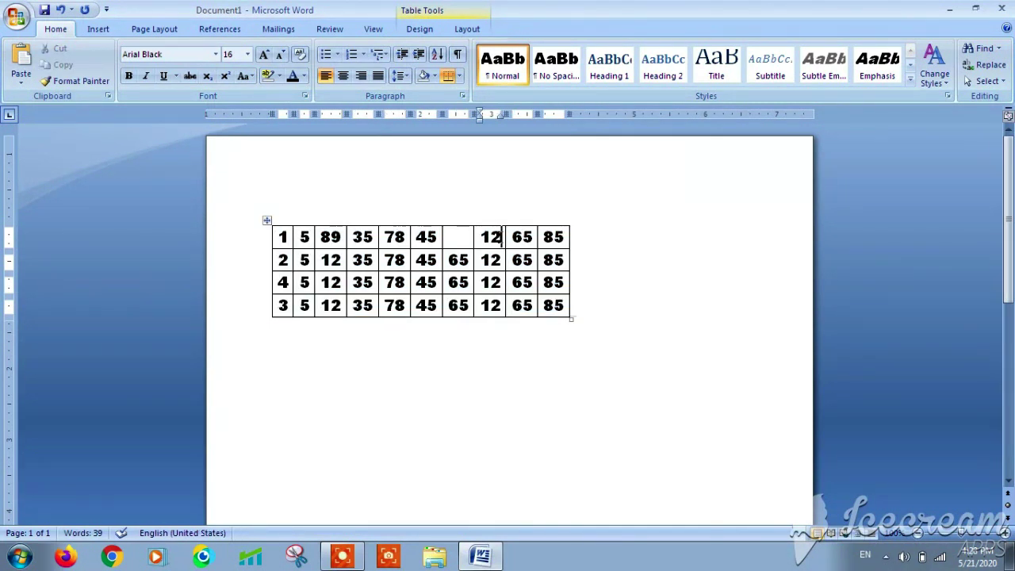
pyautogui.write('5555')
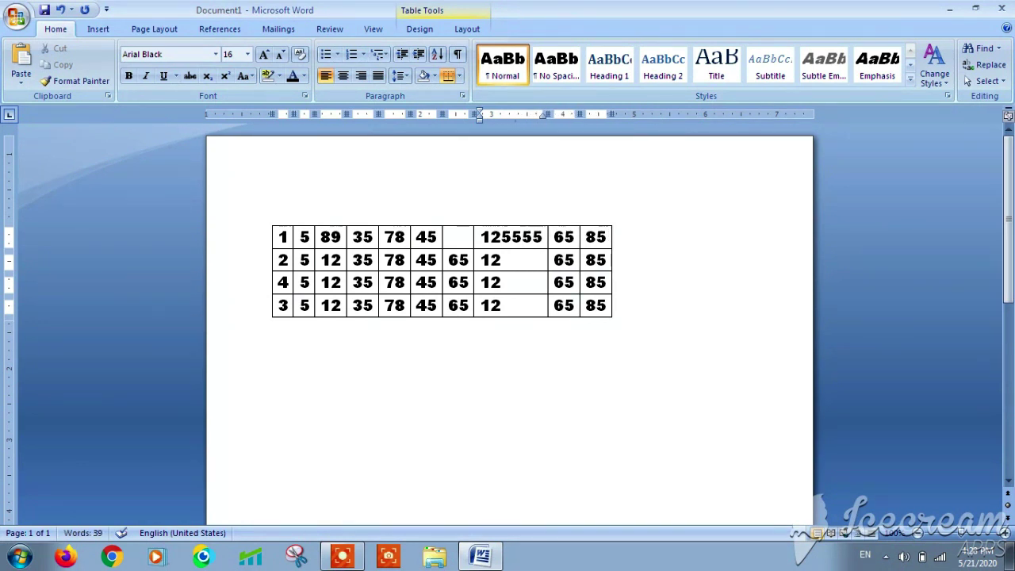
pyautogui.click(576, 237)
pyautogui.write('555')
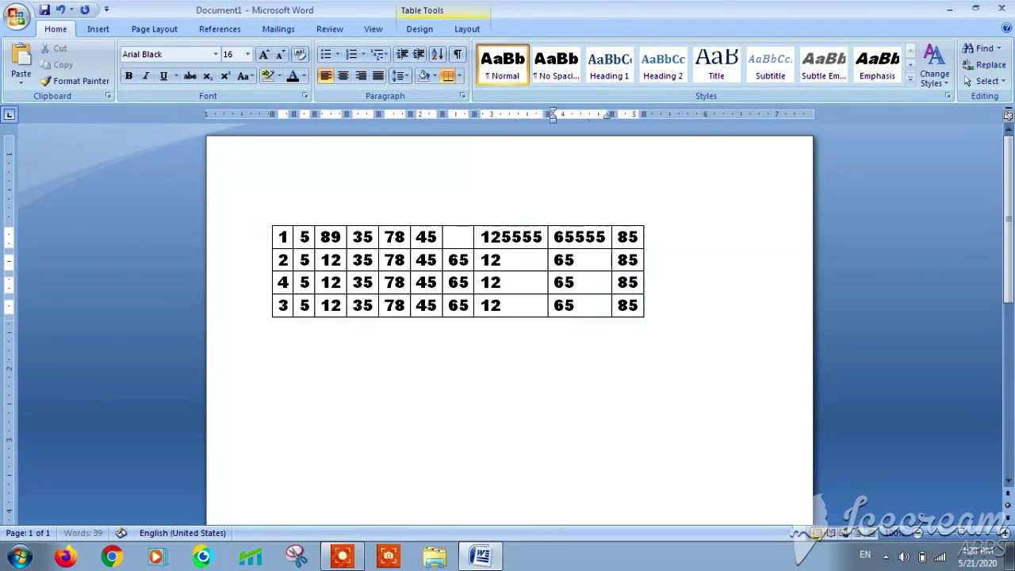
pyautogui.click(400, 237)
pyautogui.write('666')
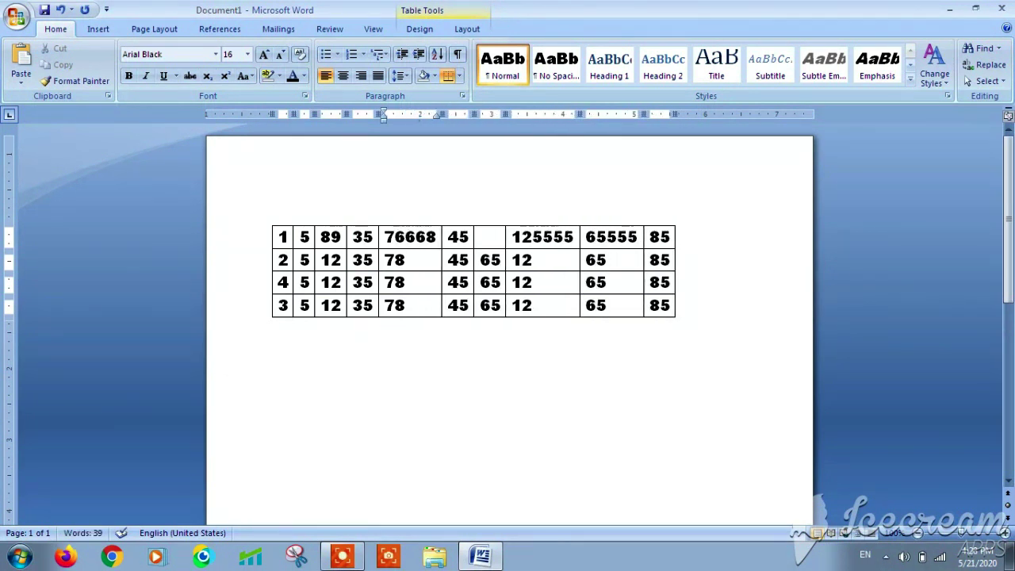
pyautogui.click(333, 237)
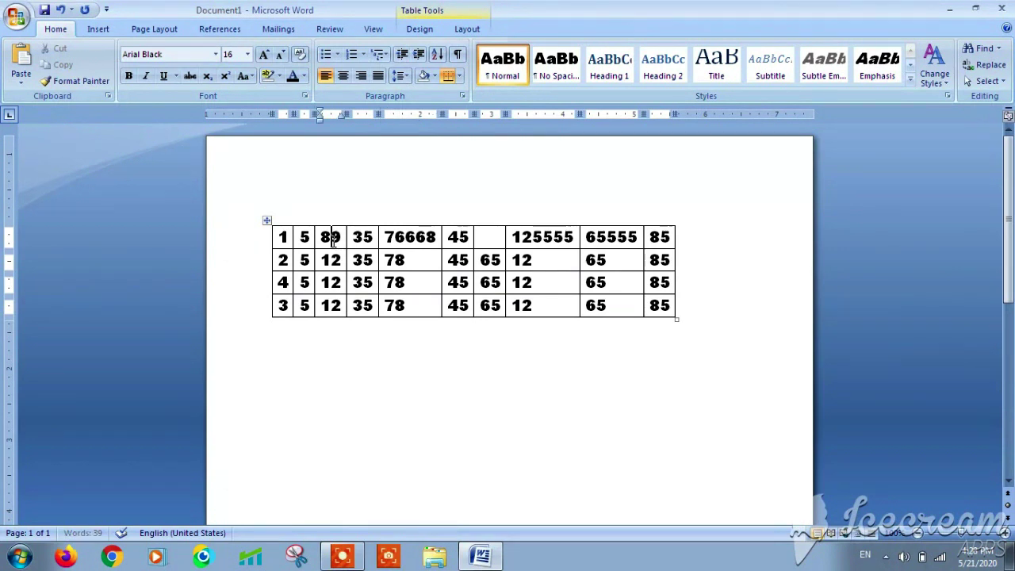
pyautogui.write('111')
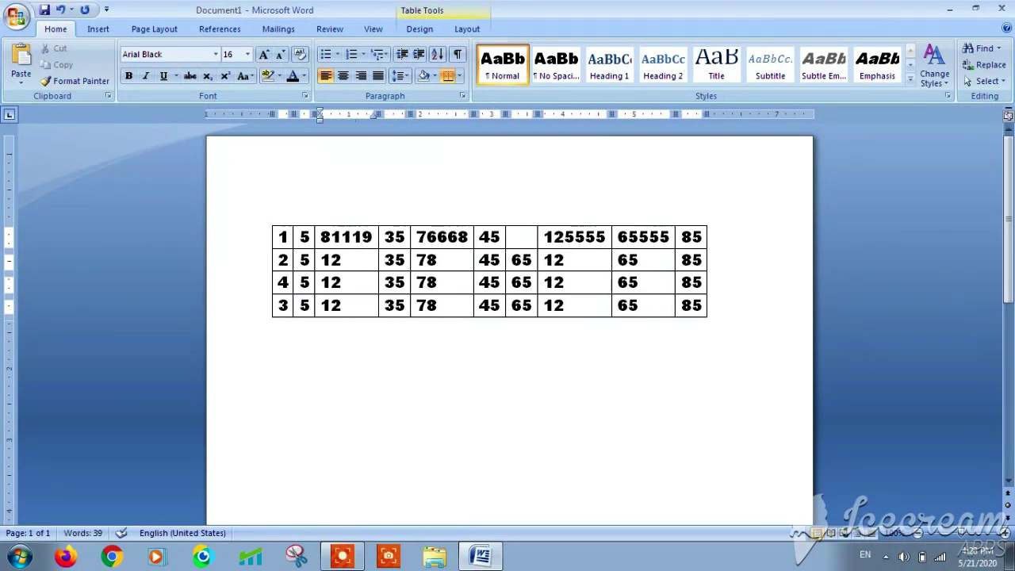
pyautogui.click(488, 354)
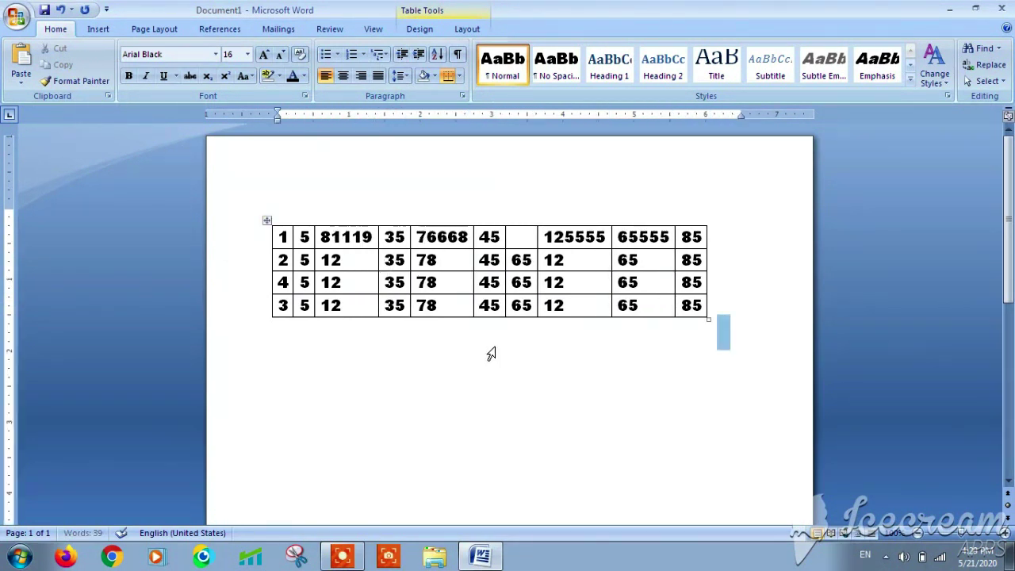